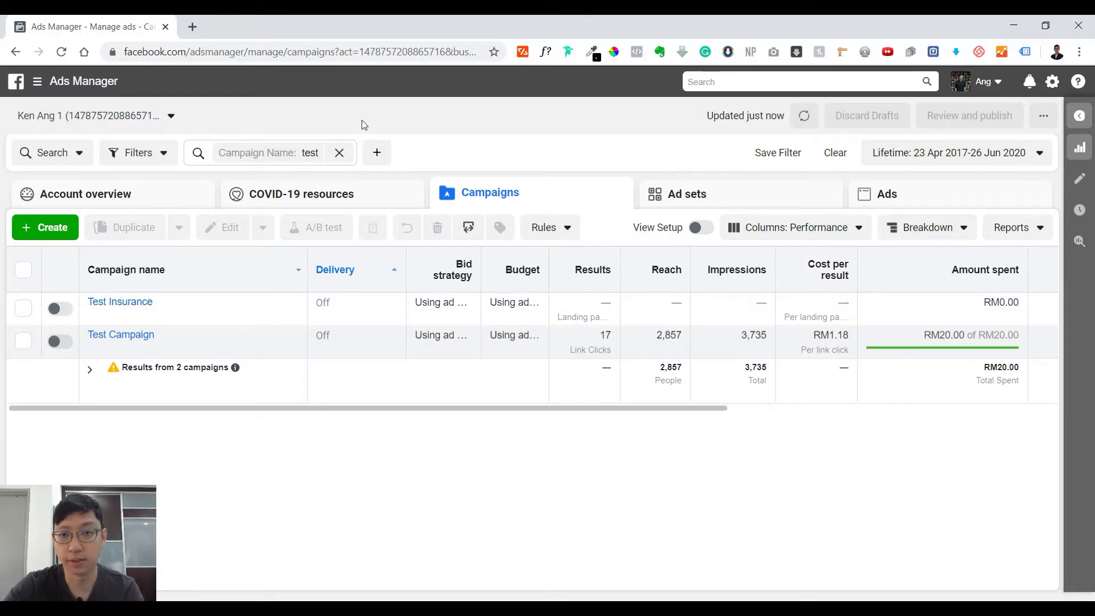
Go from Ads Manager to Events Manager and open its previous version alongside the new one in a second browser tab.
click(38, 83)
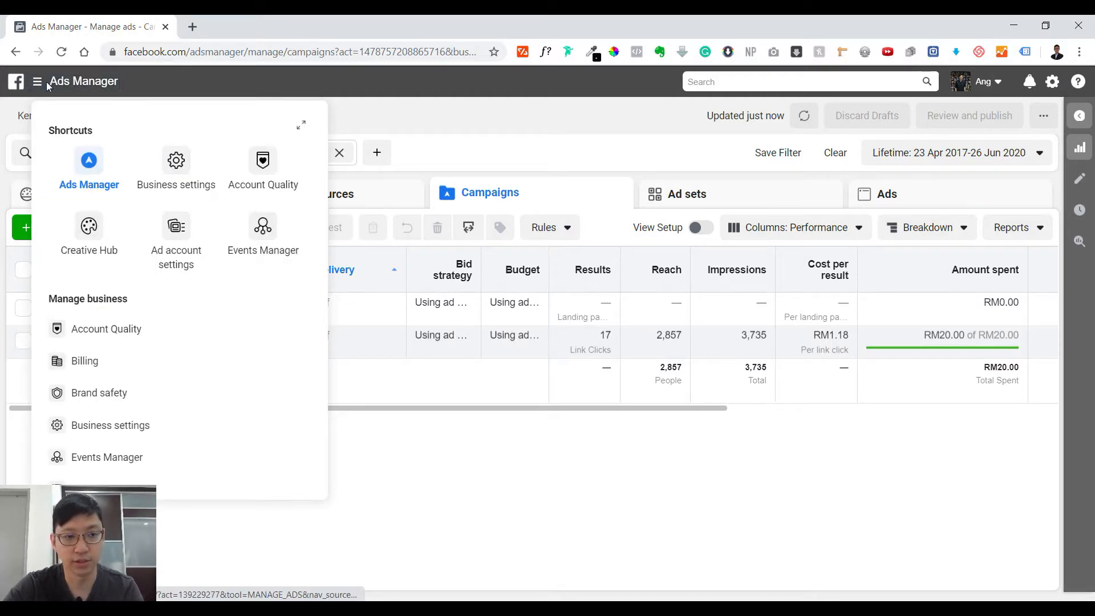
click(110, 463)
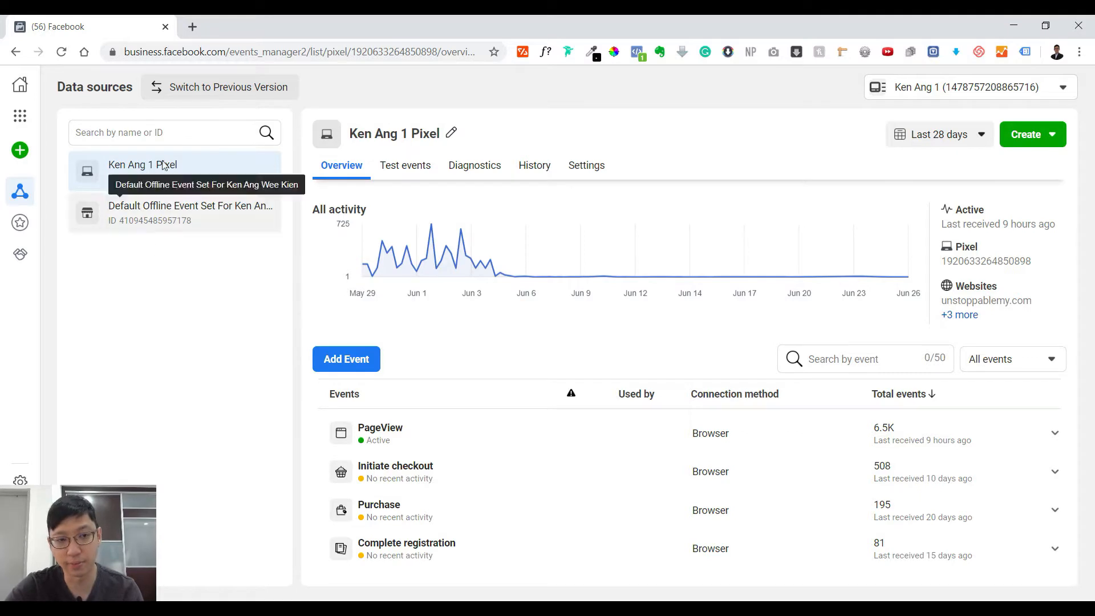
click(256, 58)
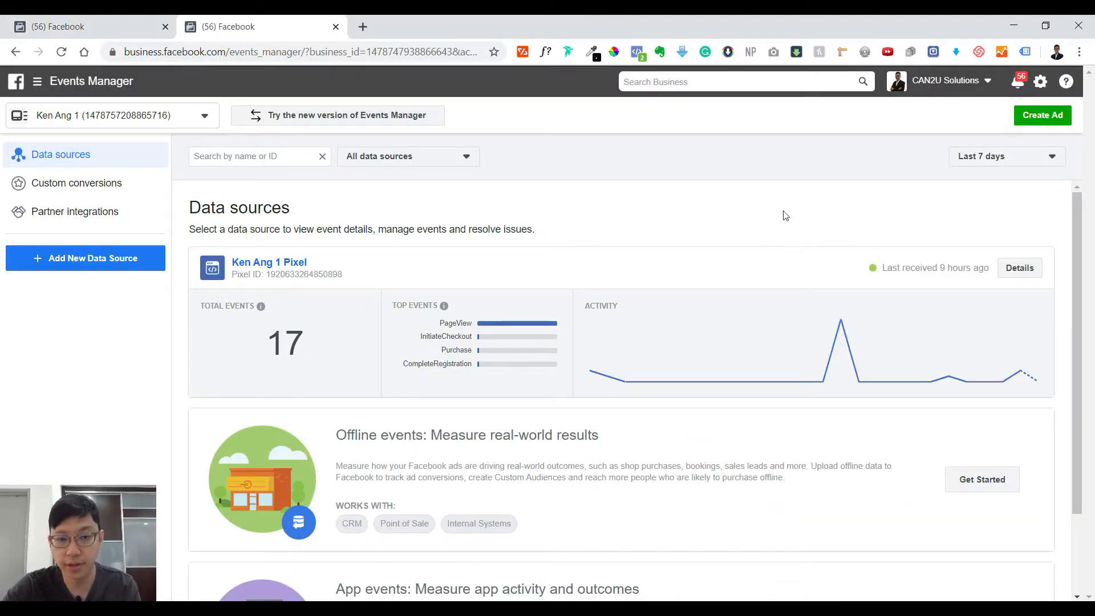
Compare the data source lists and navigation options in the new and previous versions of Events Manager.
click(91, 27)
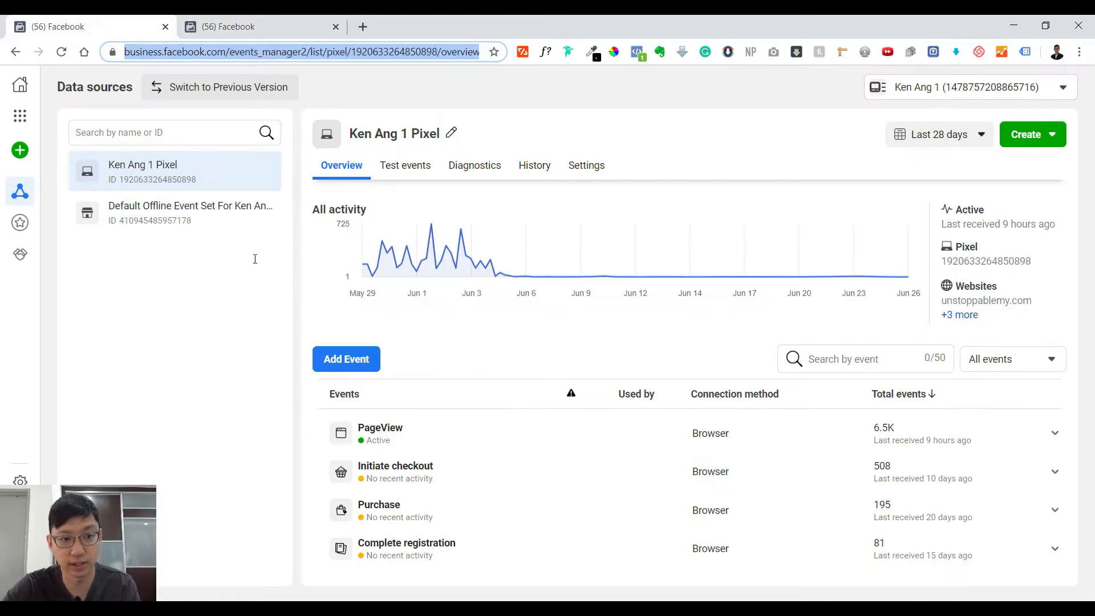
click(246, 23)
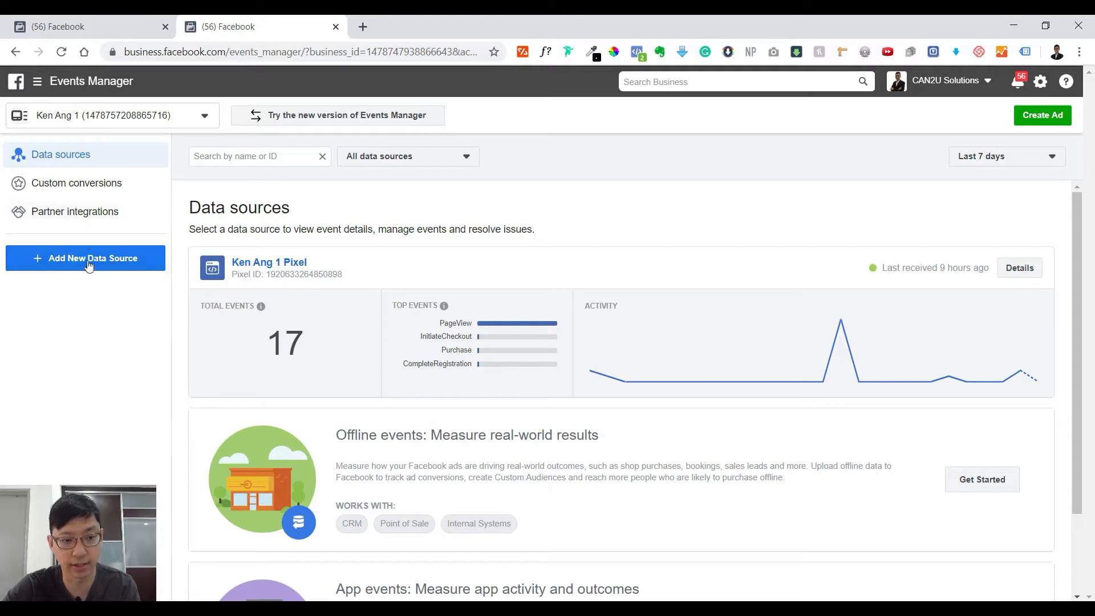
click(98, 24)
mouse_move(36, 163)
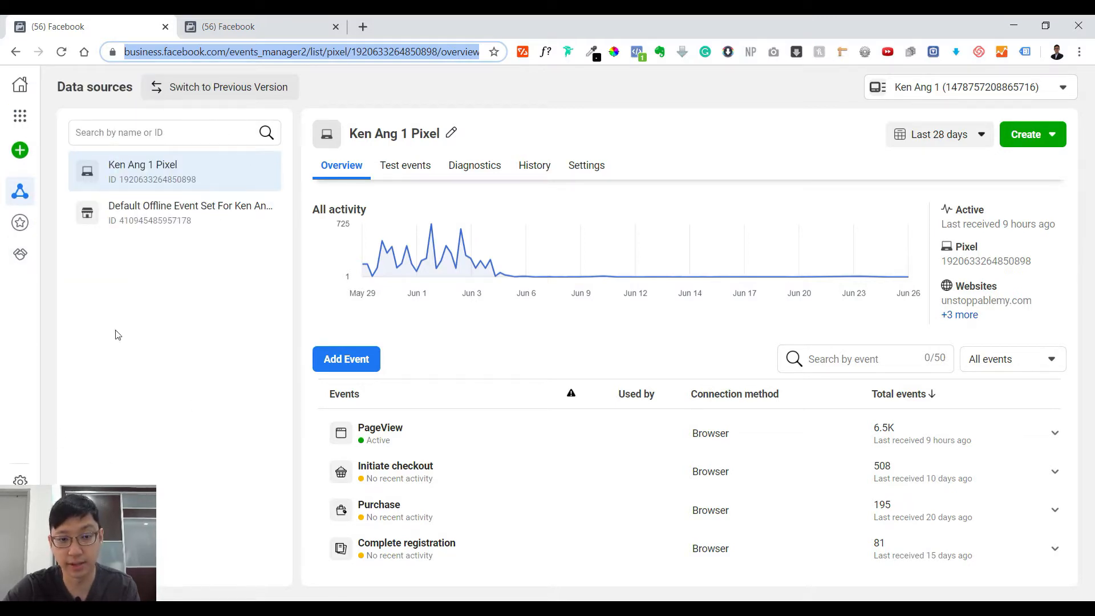
click(245, 27)
scroll(400, 314, down, 3)
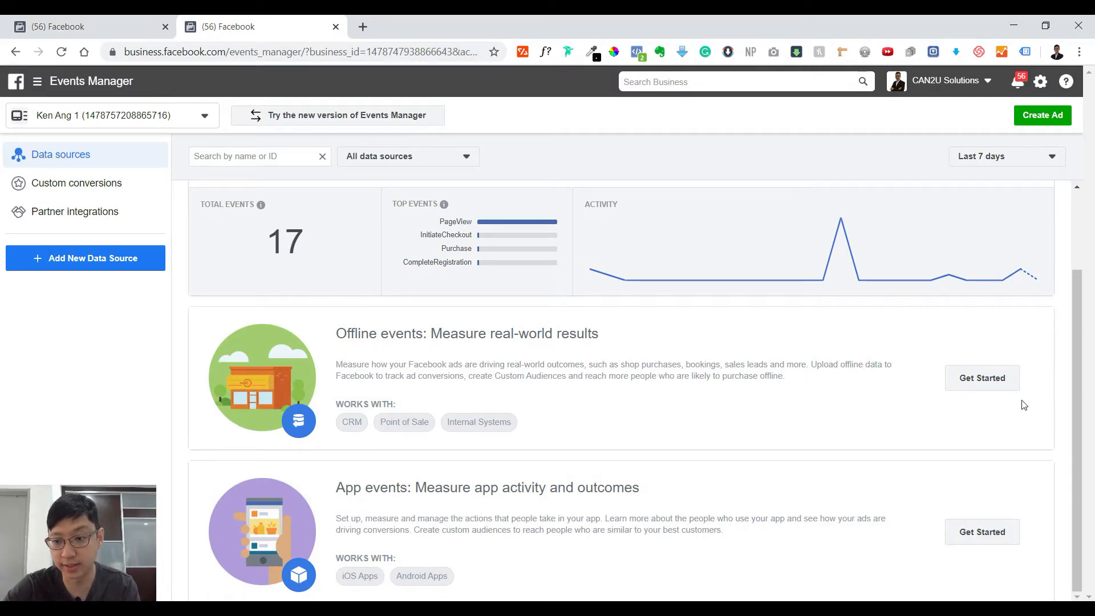
scroll(750, 391, up, 3)
click(102, 21)
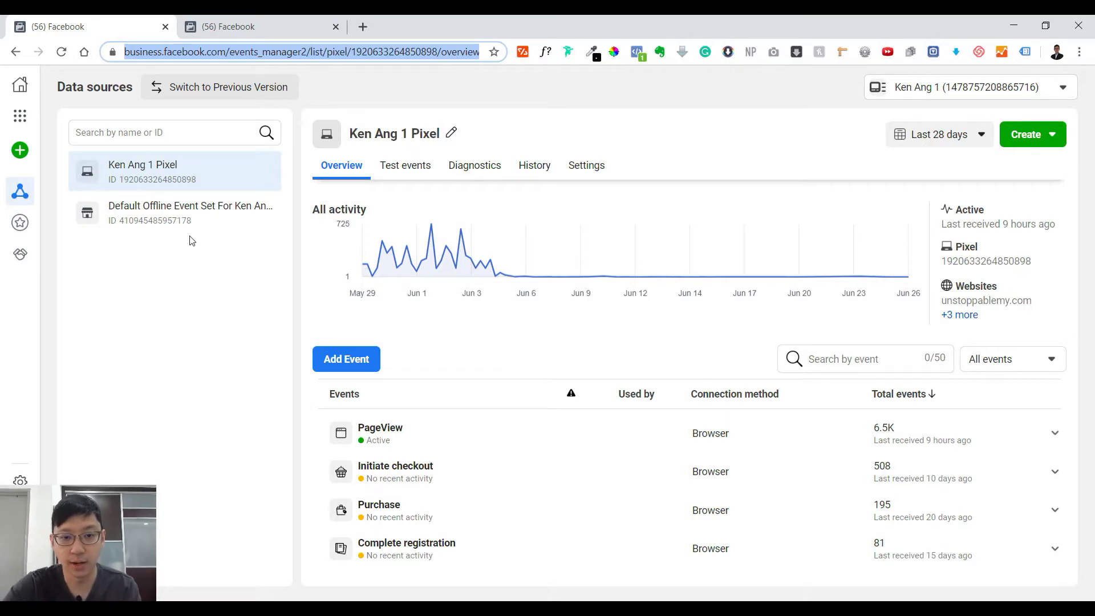
click(228, 26)
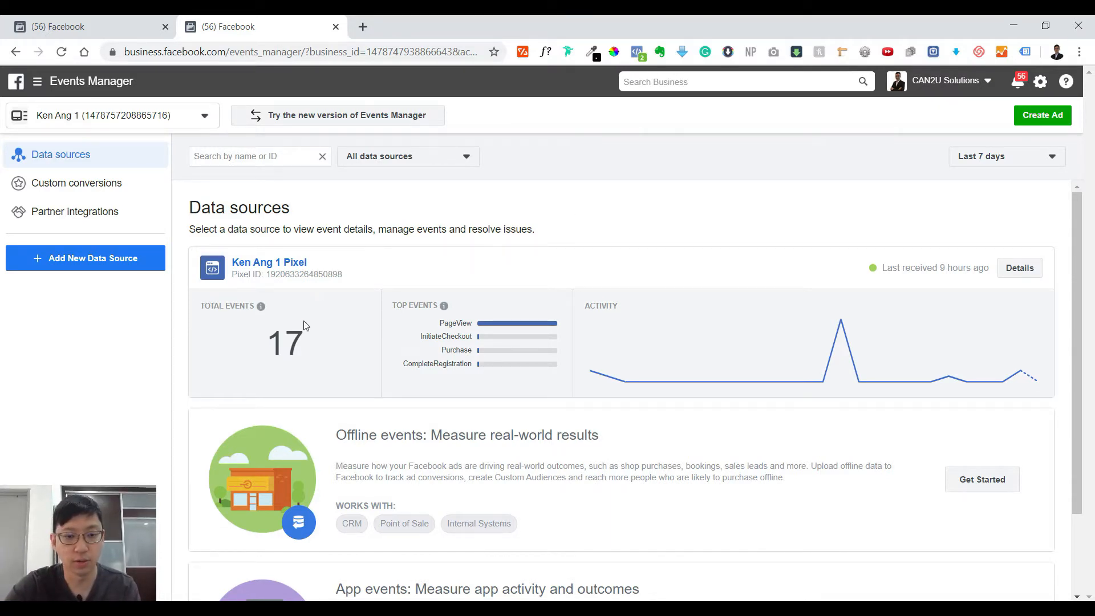
Open the pixel's overview in the previous version and compare its activity chart and events table with the new version.
click(283, 265)
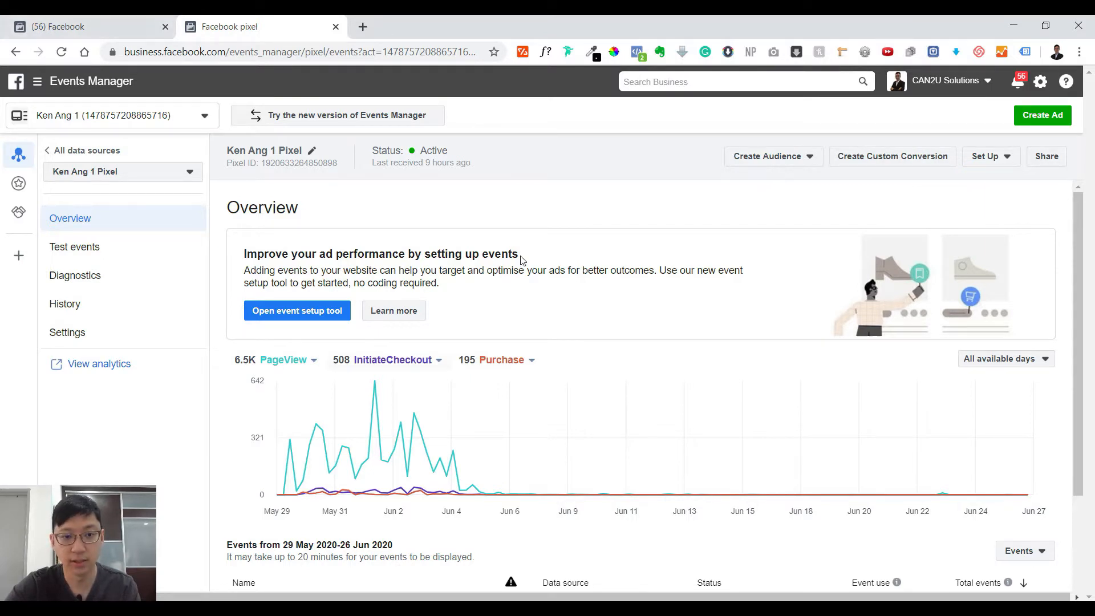
click(115, 20)
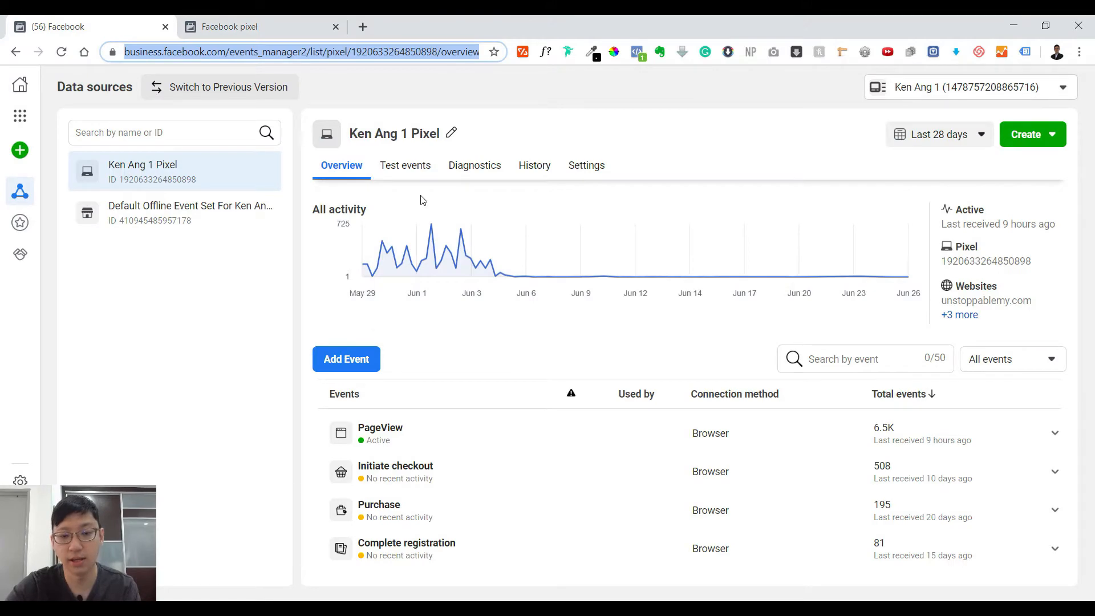
click(239, 27)
scroll(558, 420, down, 2)
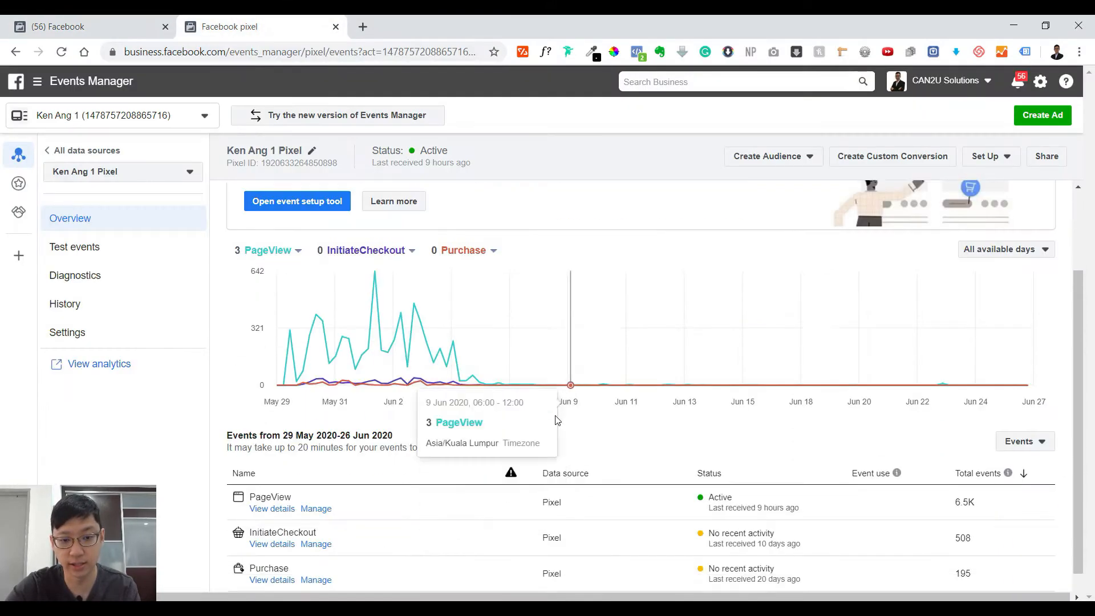
click(103, 22)
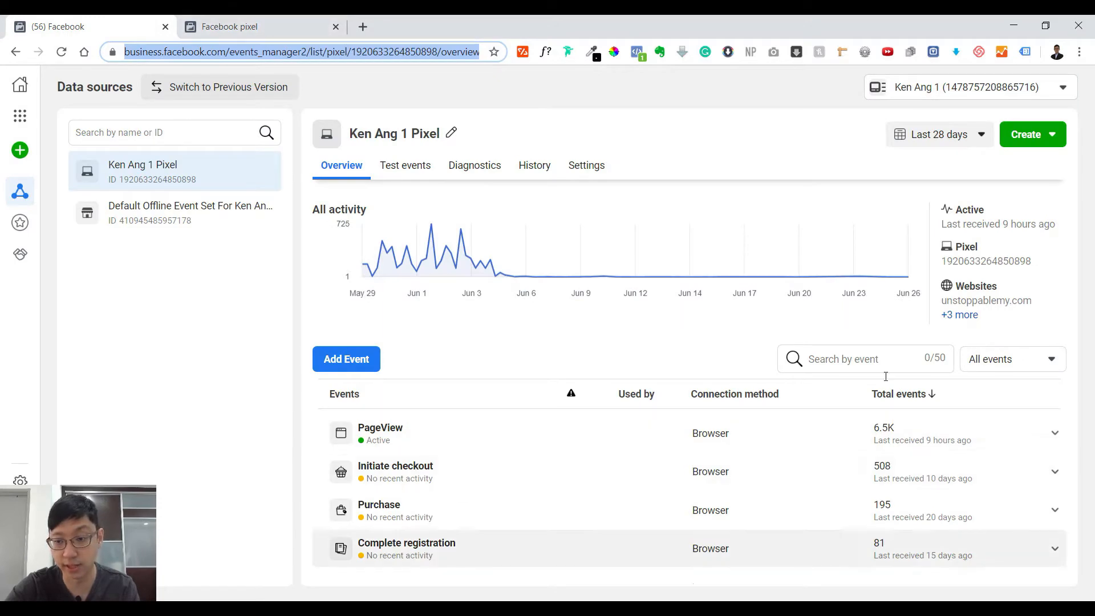
click(280, 24)
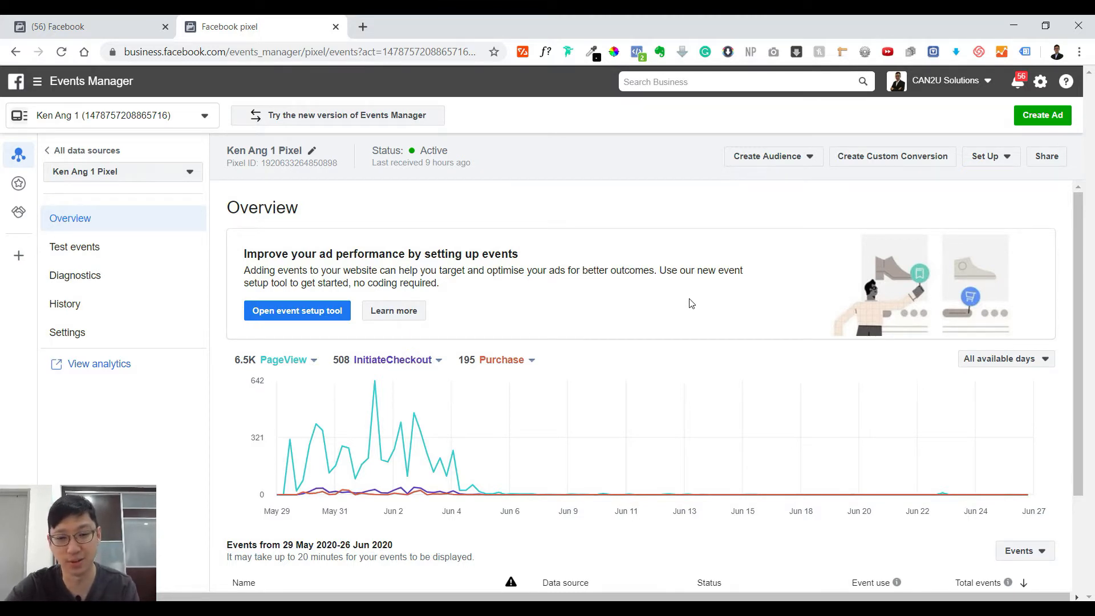
scroll(691, 302, down, 2)
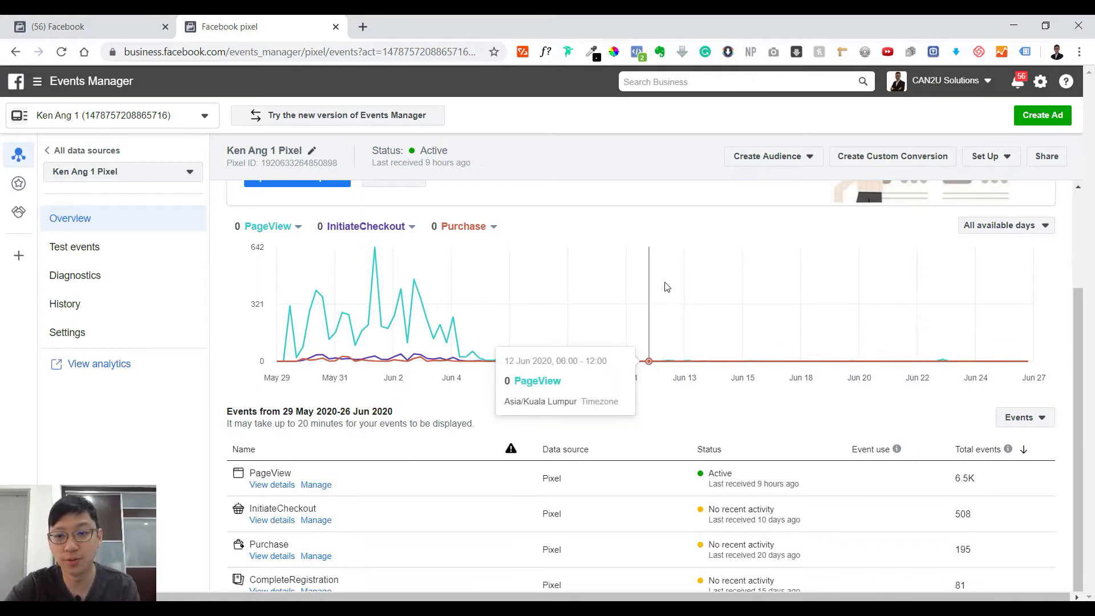
Copy the pixel base code from the previous version's manual installation instructions, and close the Install pixel dialog.
click(1004, 157)
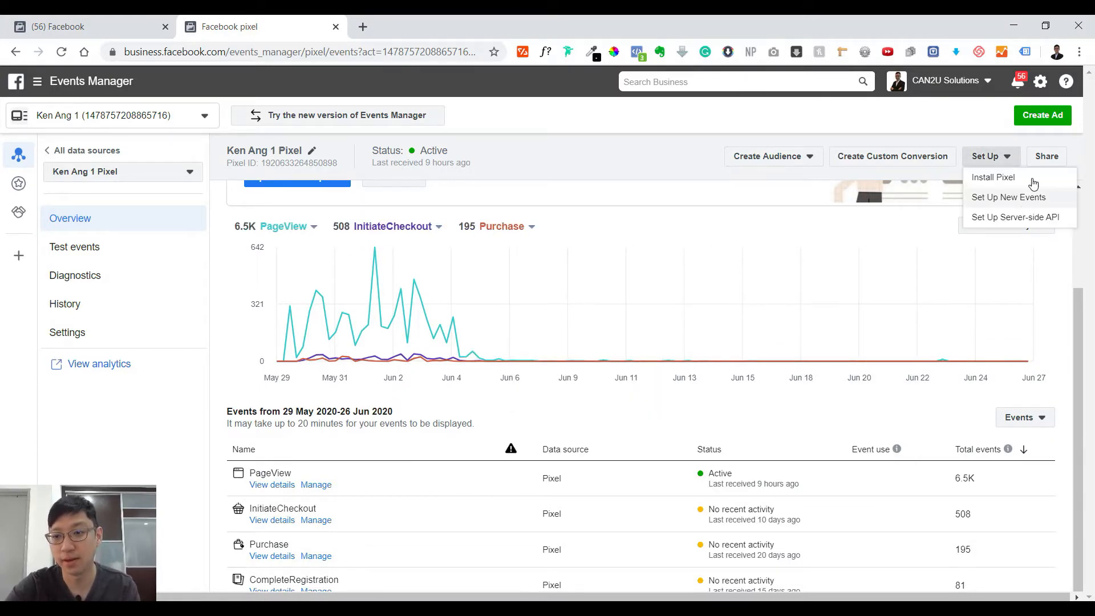
click(1009, 178)
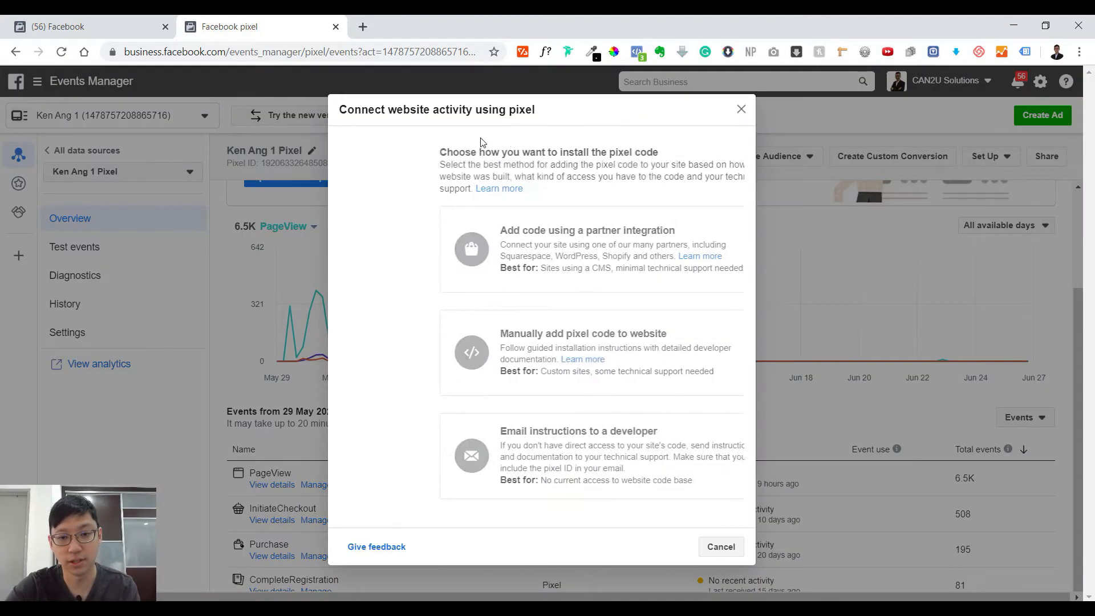
click(527, 361)
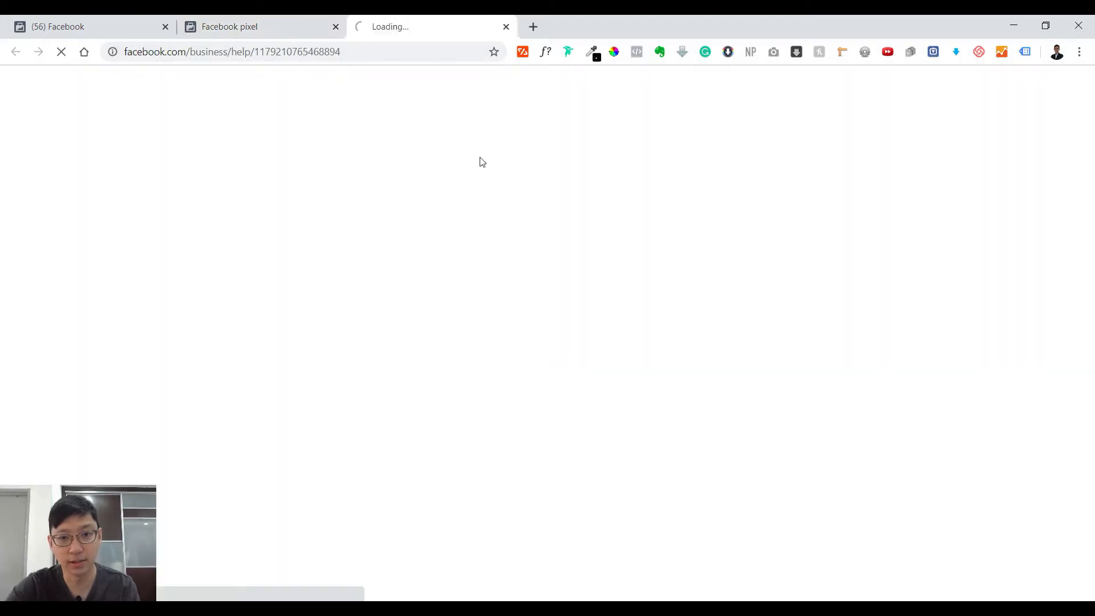
click(506, 26)
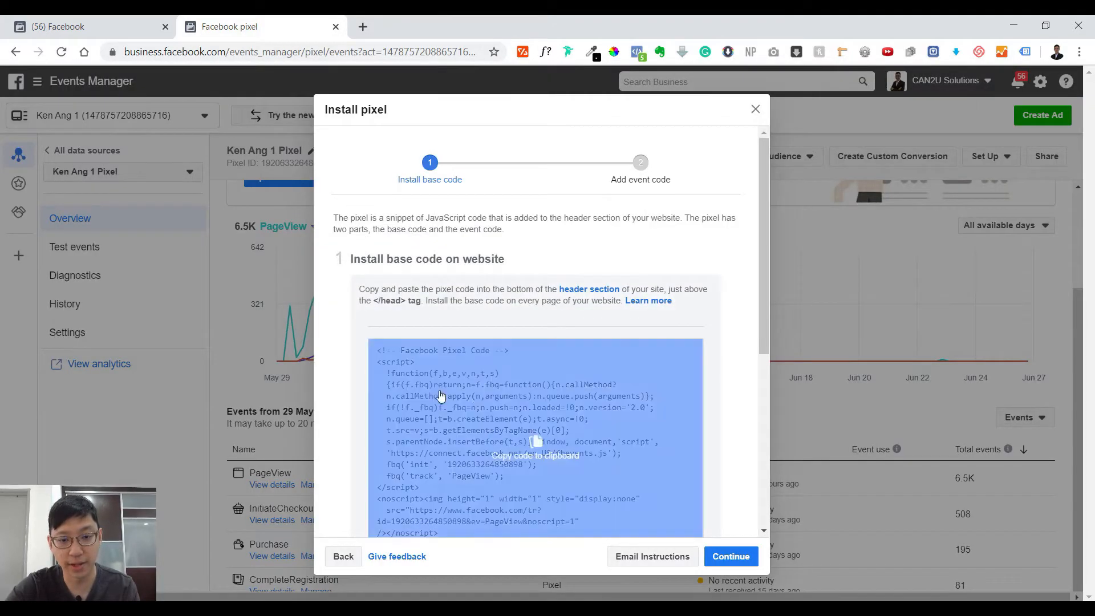
scroll(542, 376, down, 1)
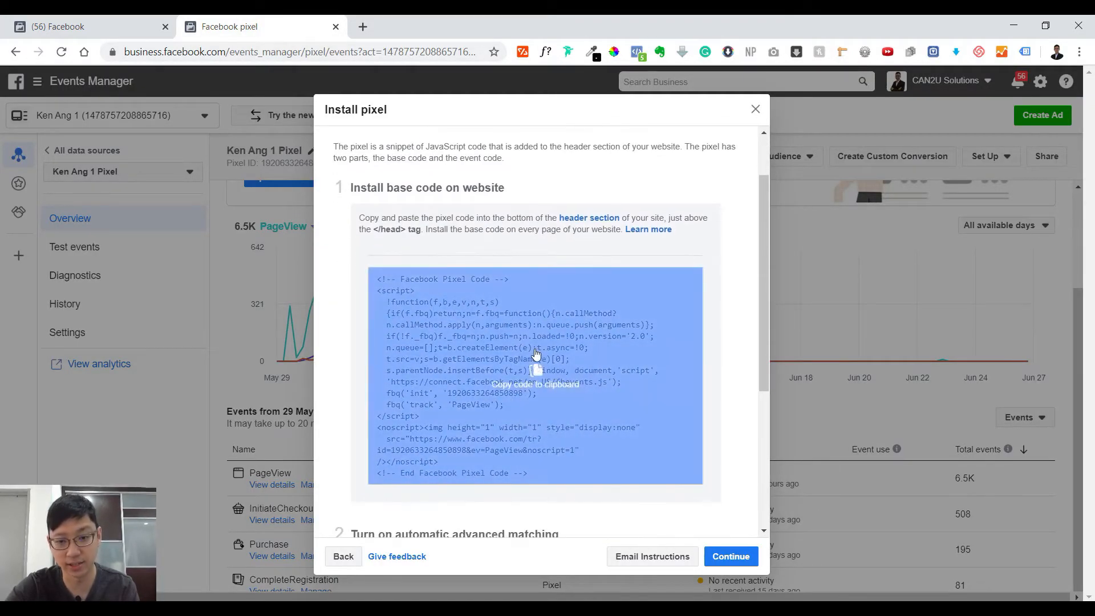
click(537, 357)
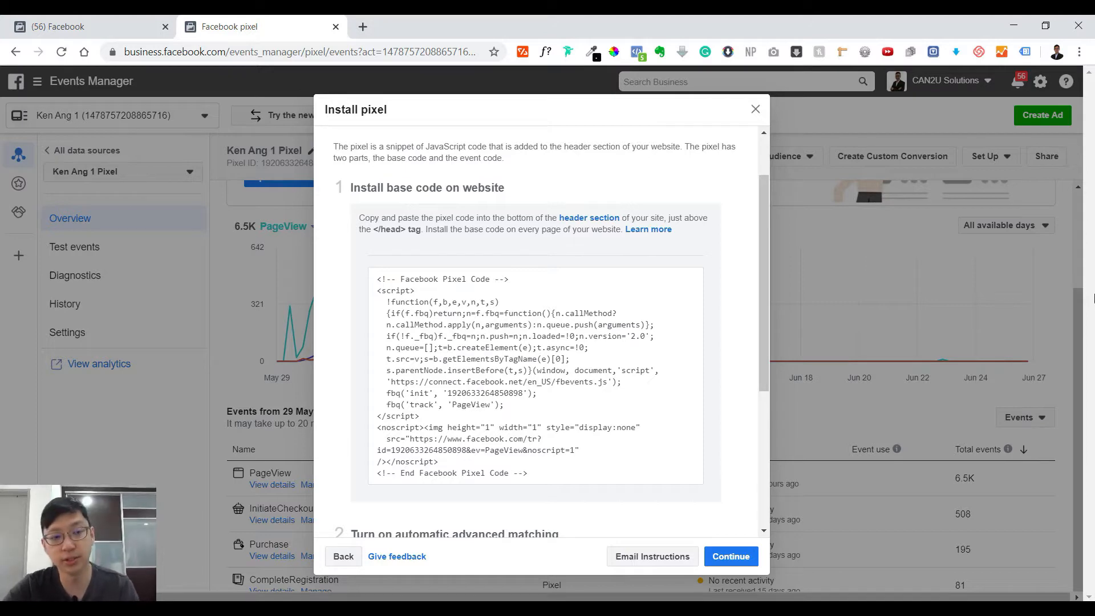
click(52, 23)
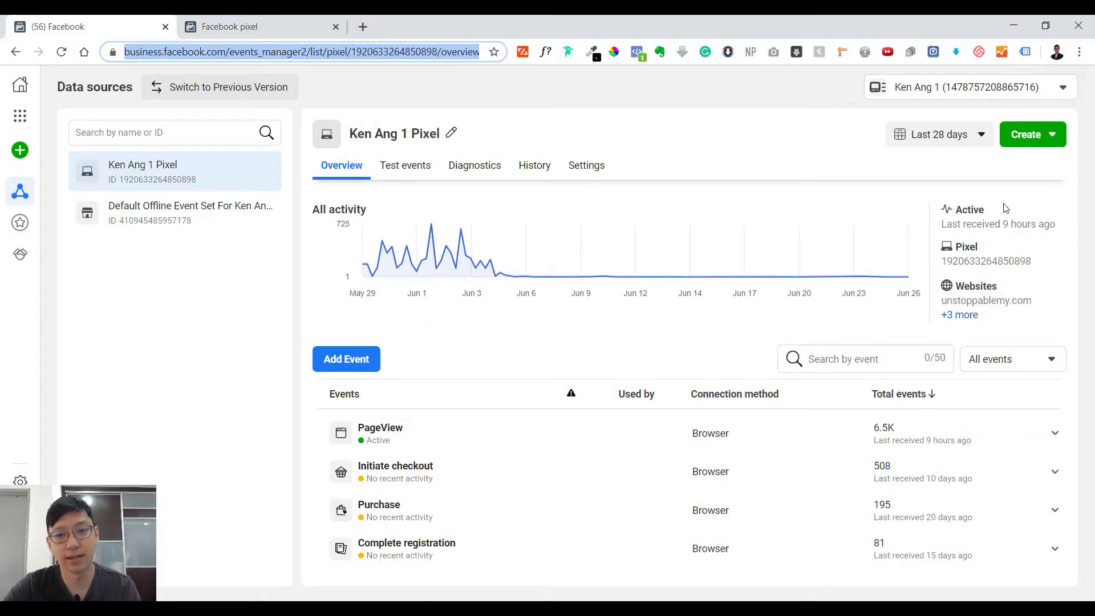
click(246, 24)
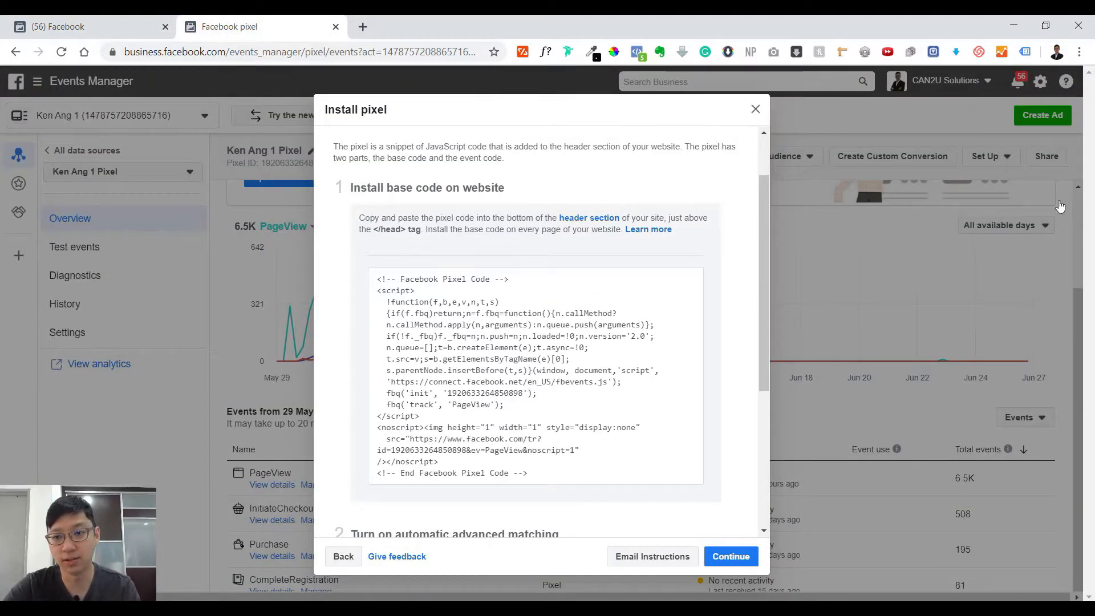
click(755, 109)
Start adding an event to the pixel in the new version and choose to install the base code manually.
key(ctrl+shift+Tab)
click(1035, 141)
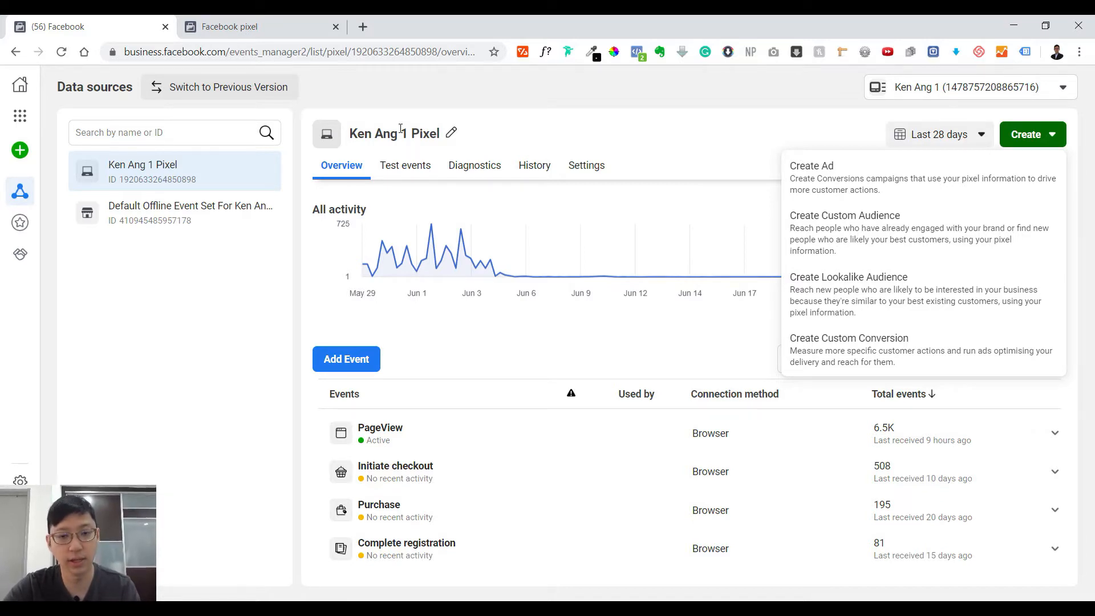
click(585, 112)
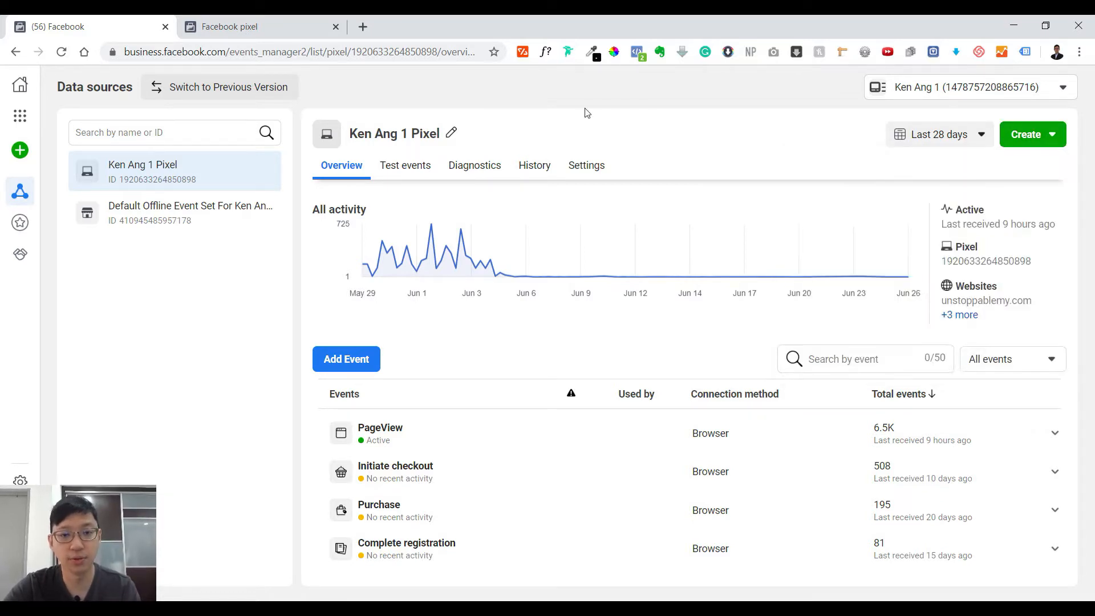
click(344, 365)
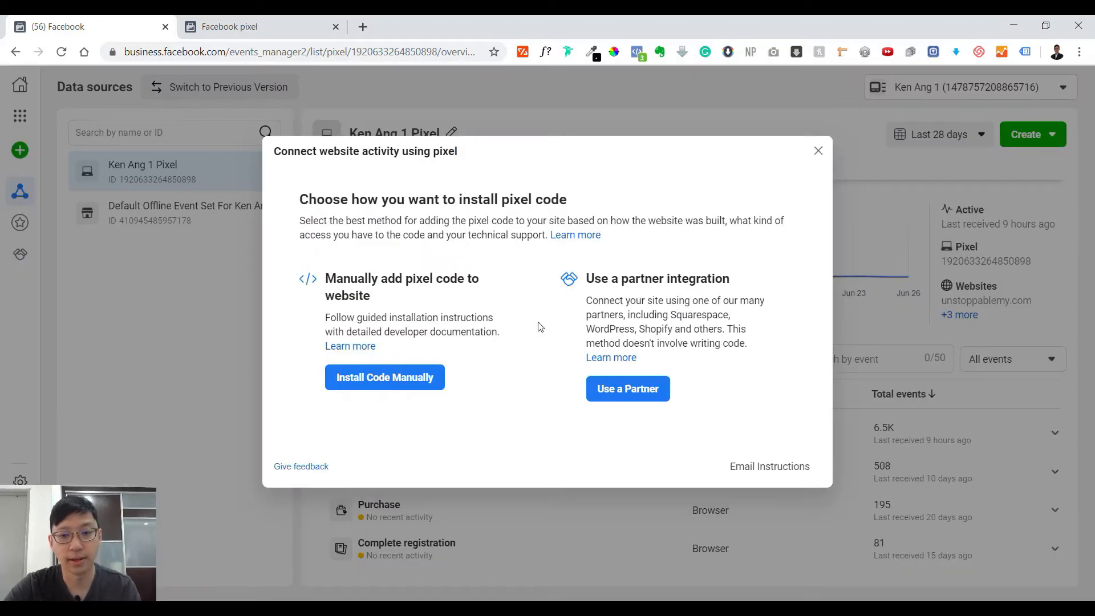
click(269, 23)
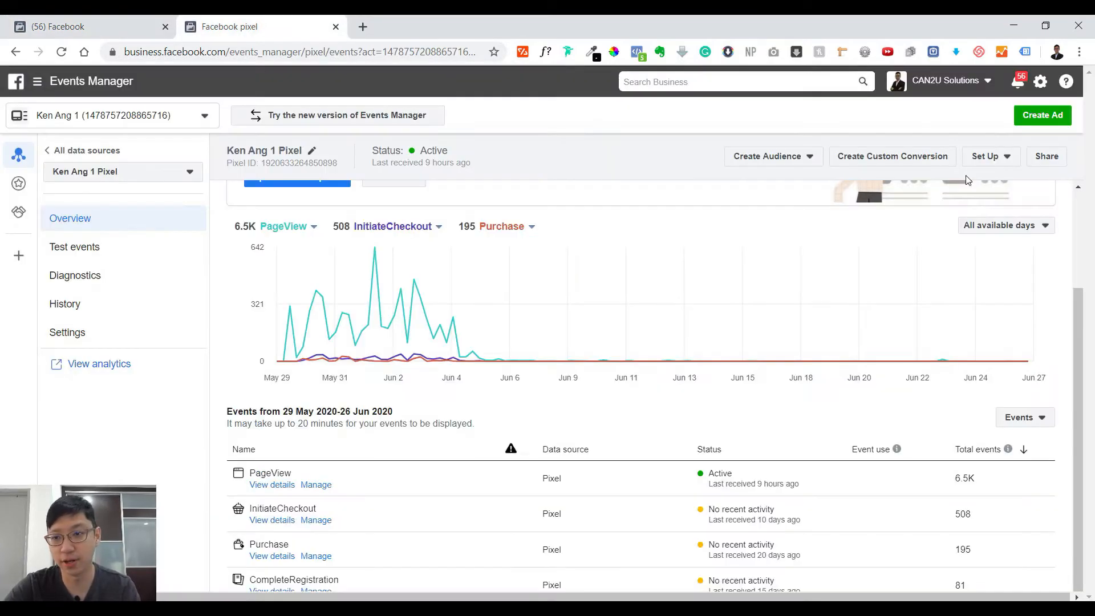
click(1007, 159)
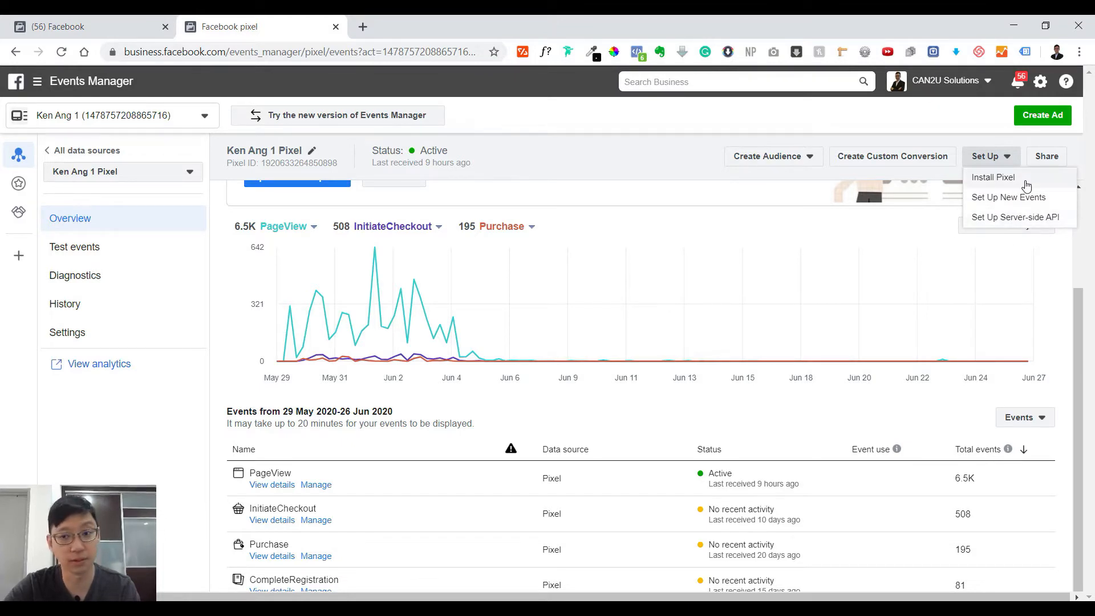
click(74, 24)
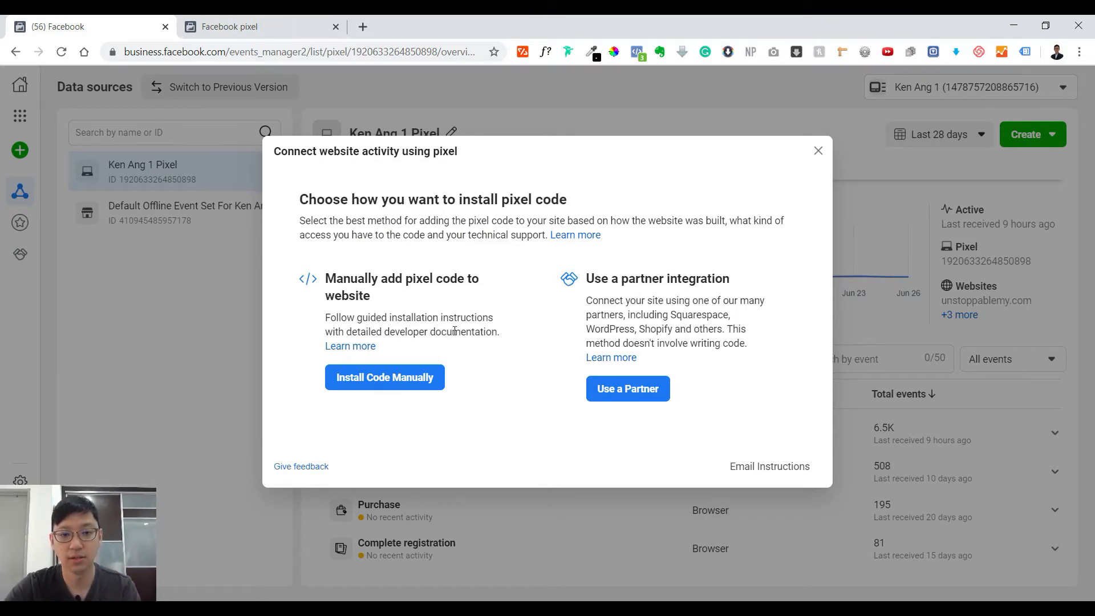
click(399, 381)
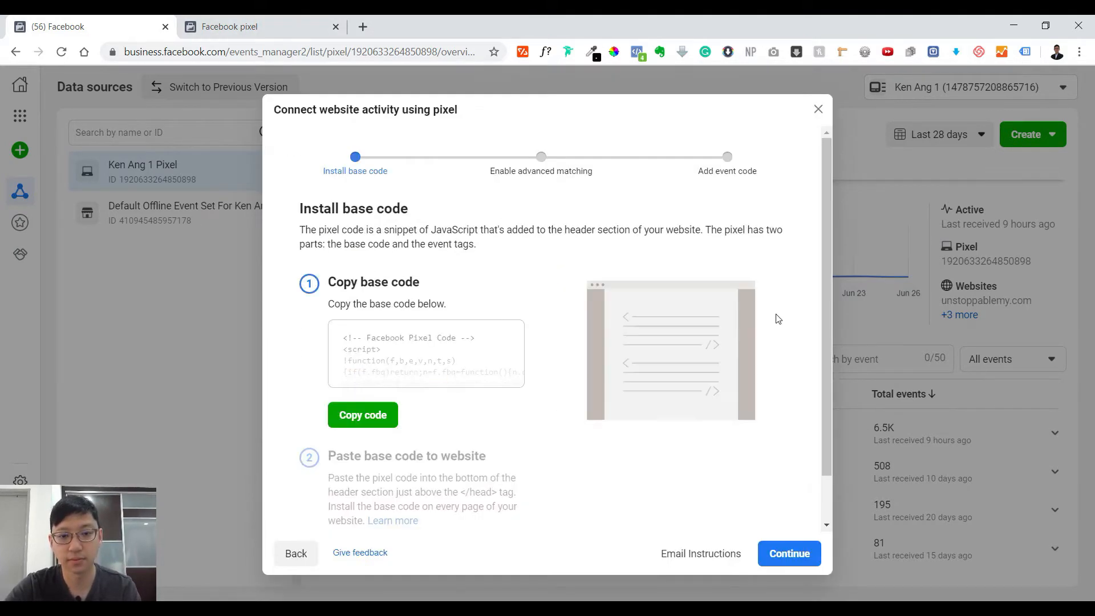
scroll(416, 310, down, 1)
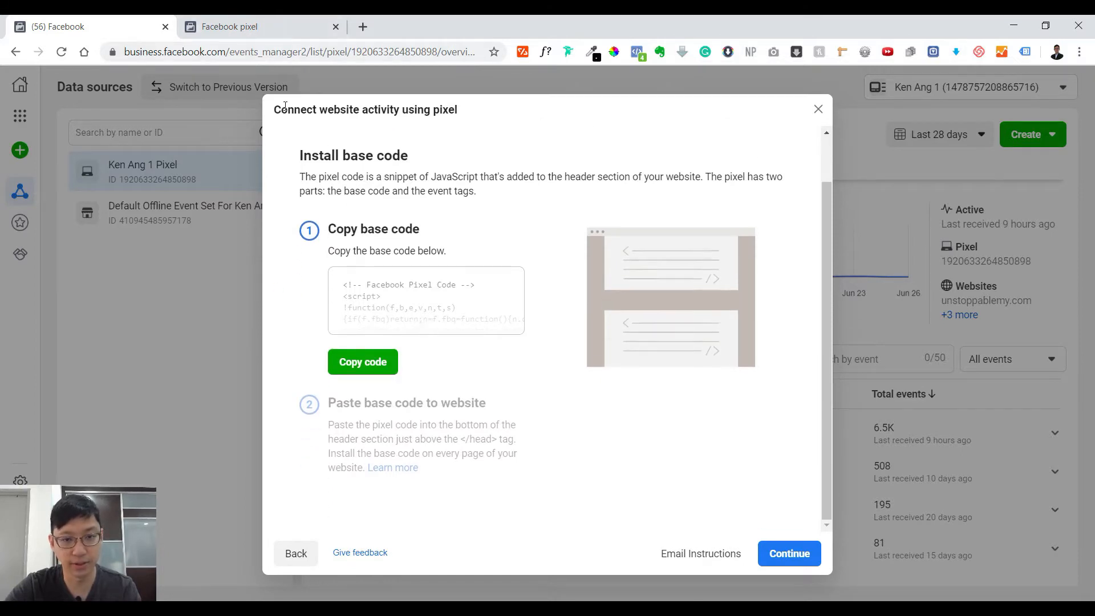
Open the manual pixel installation in the previous version and compare its base code instructions with those in the new version.
click(239, 19)
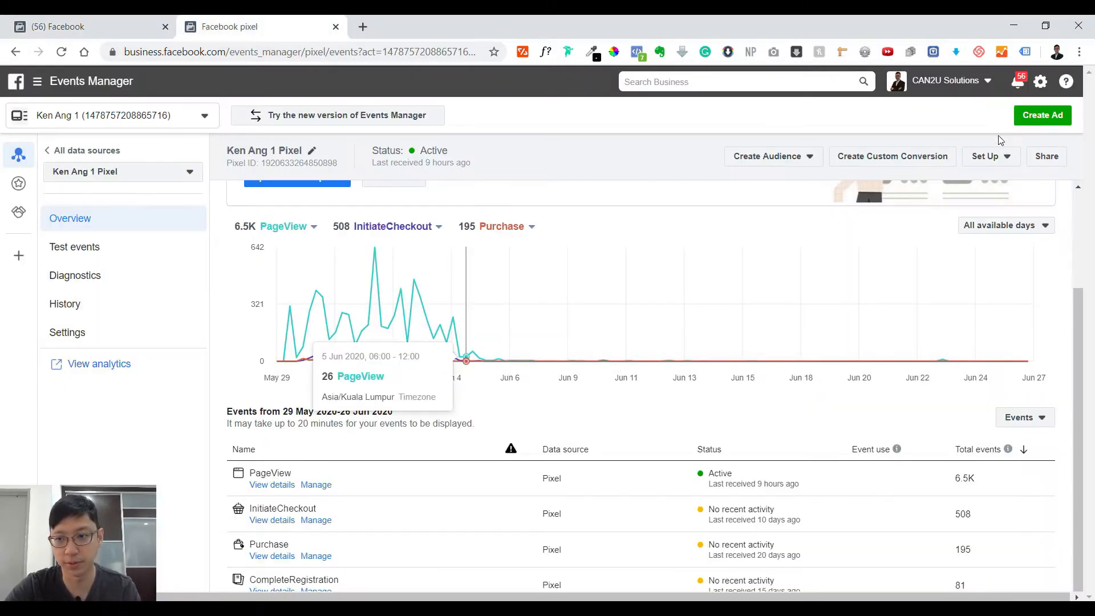
click(992, 156)
click(996, 178)
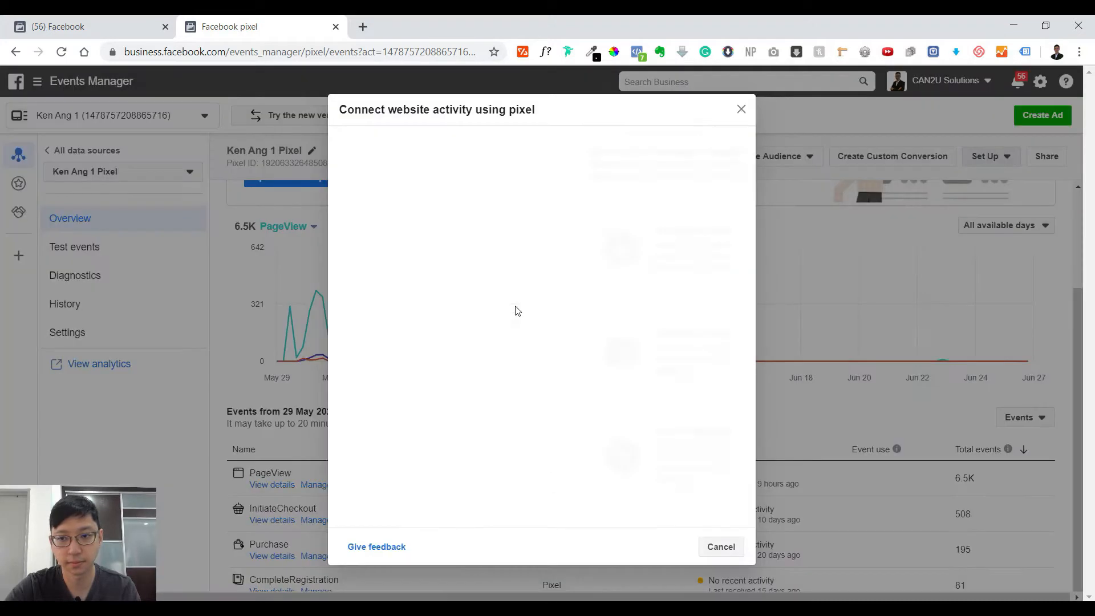
click(545, 339)
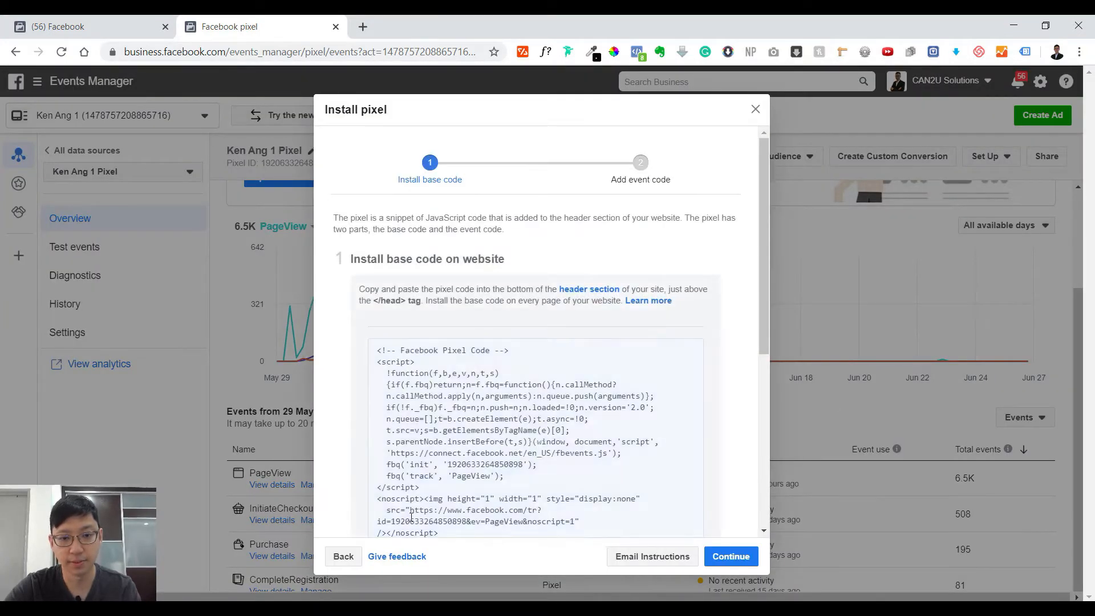
scroll(582, 293, down, 1)
click(86, 26)
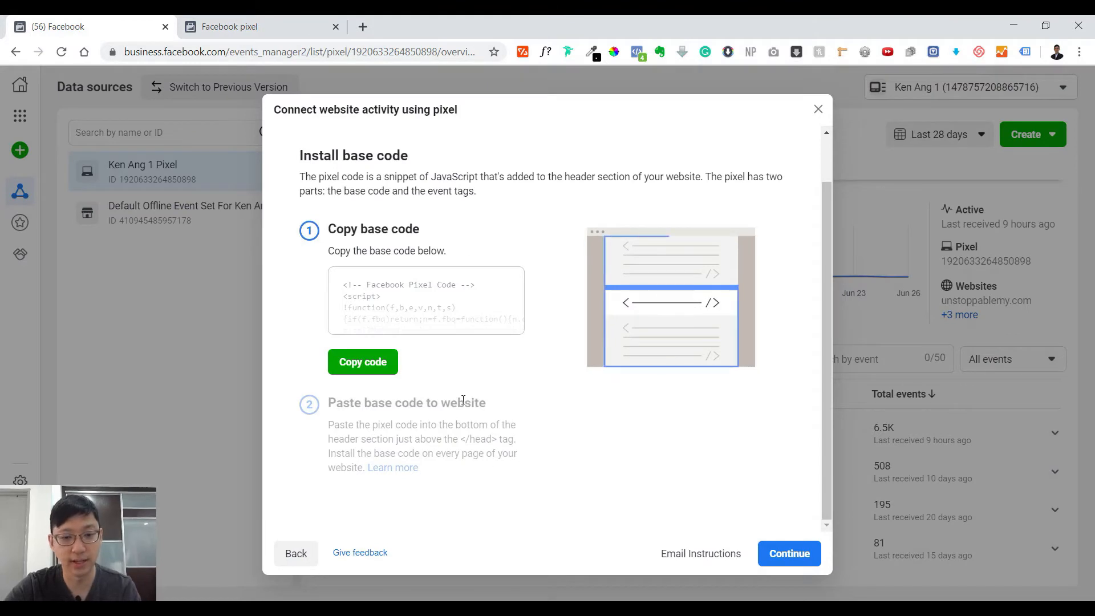
Copy the pixel's base code, review the advanced matching and event code stages, and close the setup dialog.
click(381, 369)
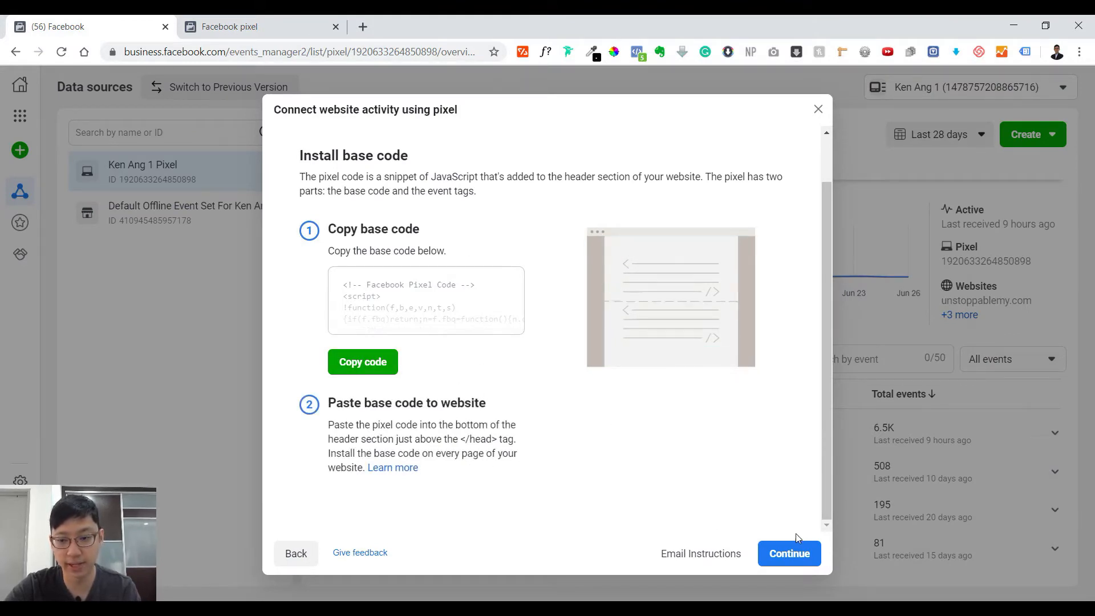
click(806, 554)
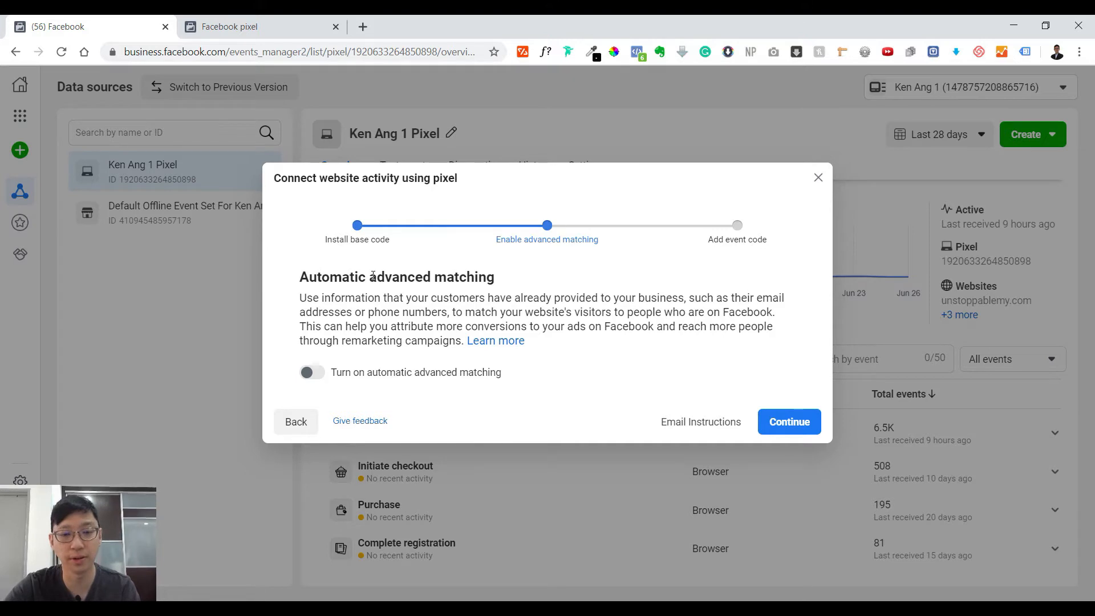
click(813, 427)
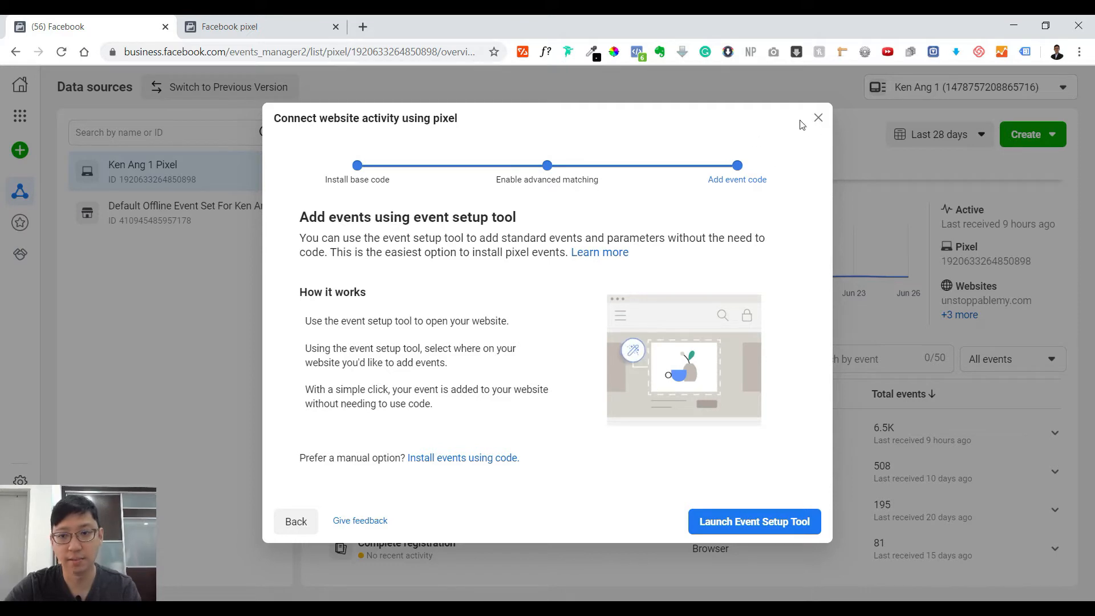
click(297, 521)
click(296, 422)
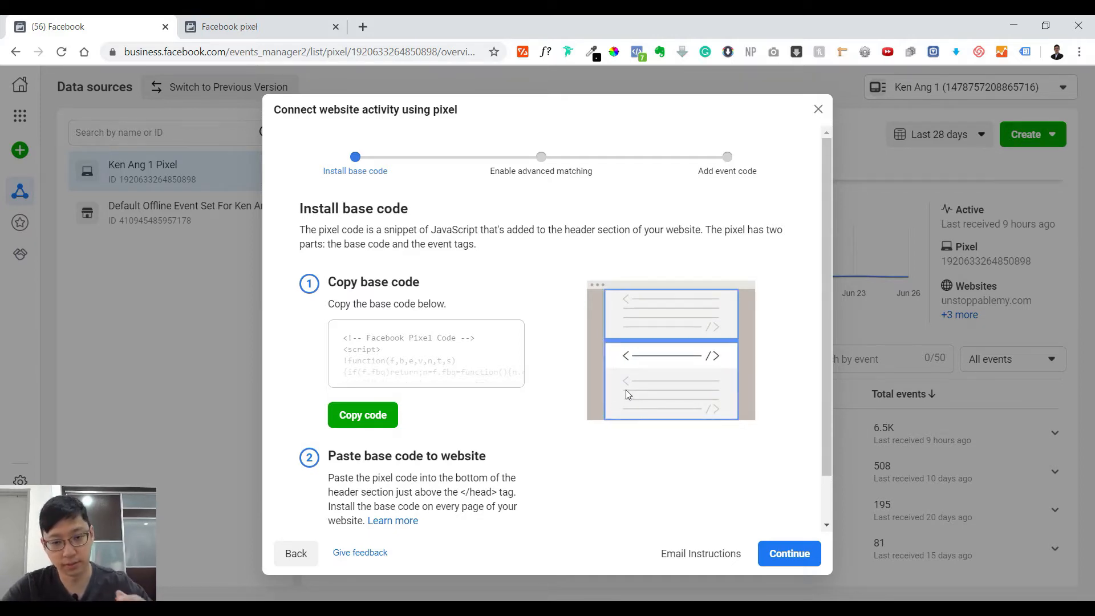
click(818, 109)
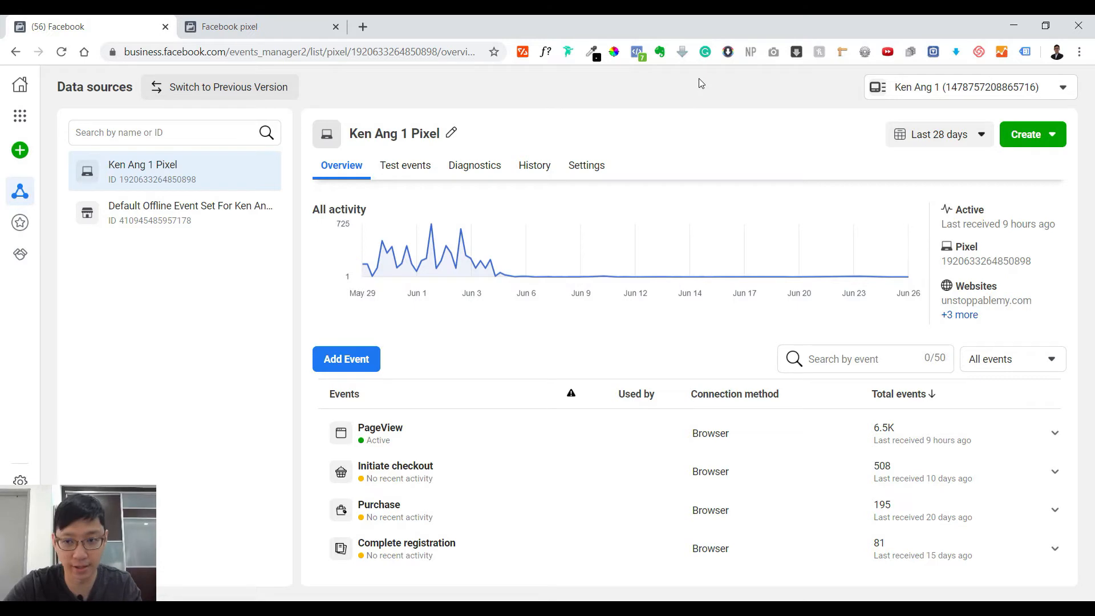
Switch to the Meducare 1 ad account and compare its data sources page in the new and previous versions.
click(911, 91)
click(941, 320)
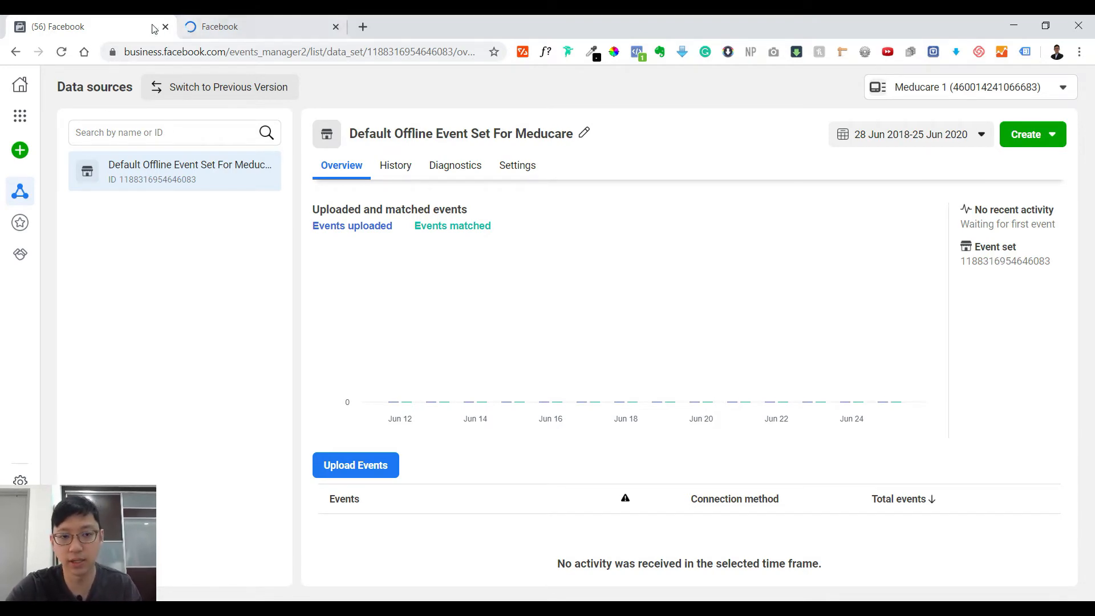
click(234, 29)
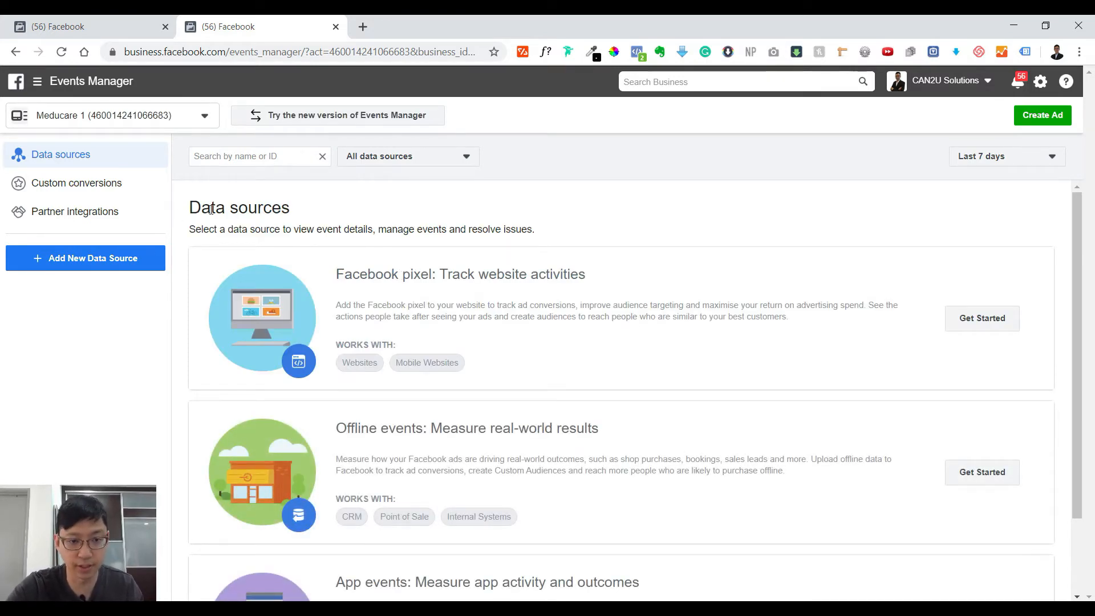
click(92, 20)
click(218, 19)
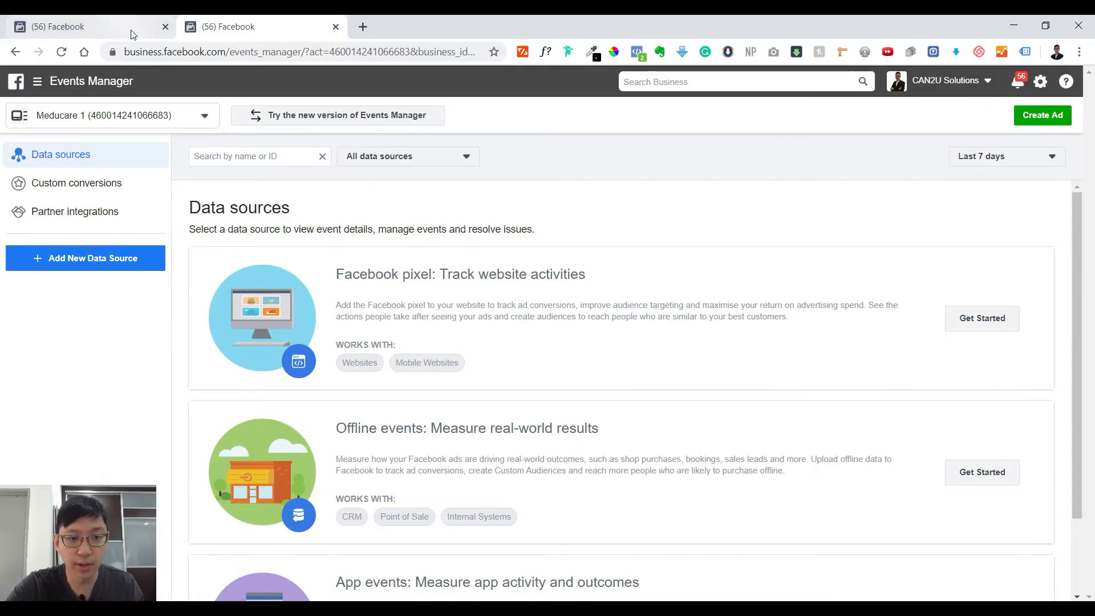
click(104, 18)
click(250, 276)
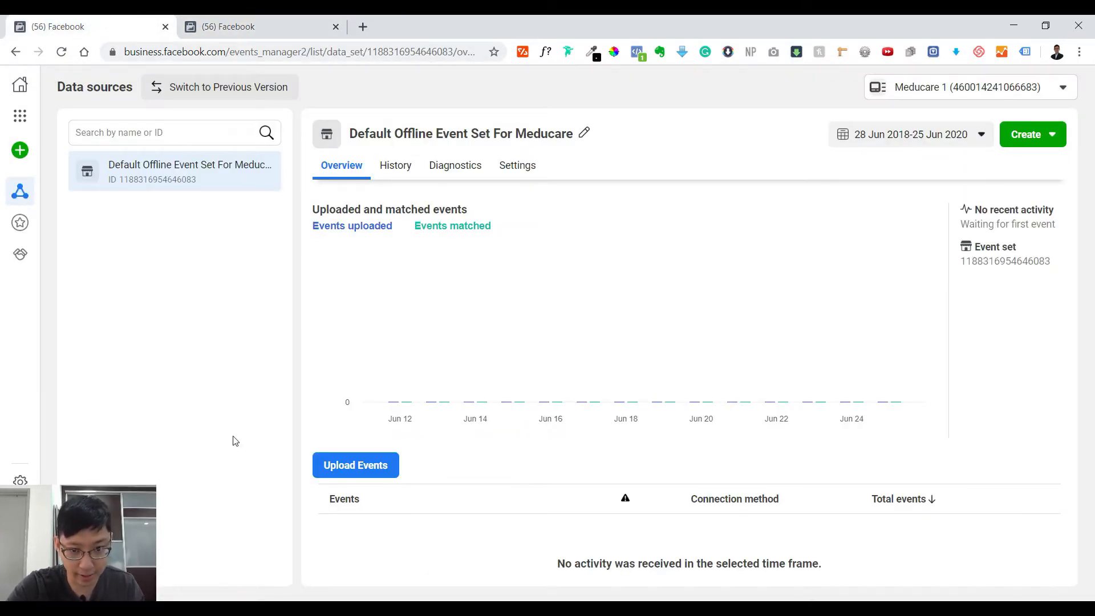
Start connecting a new Web data source in the new version, using Facebook pixel as the connection method.
mouse_move(20, 149)
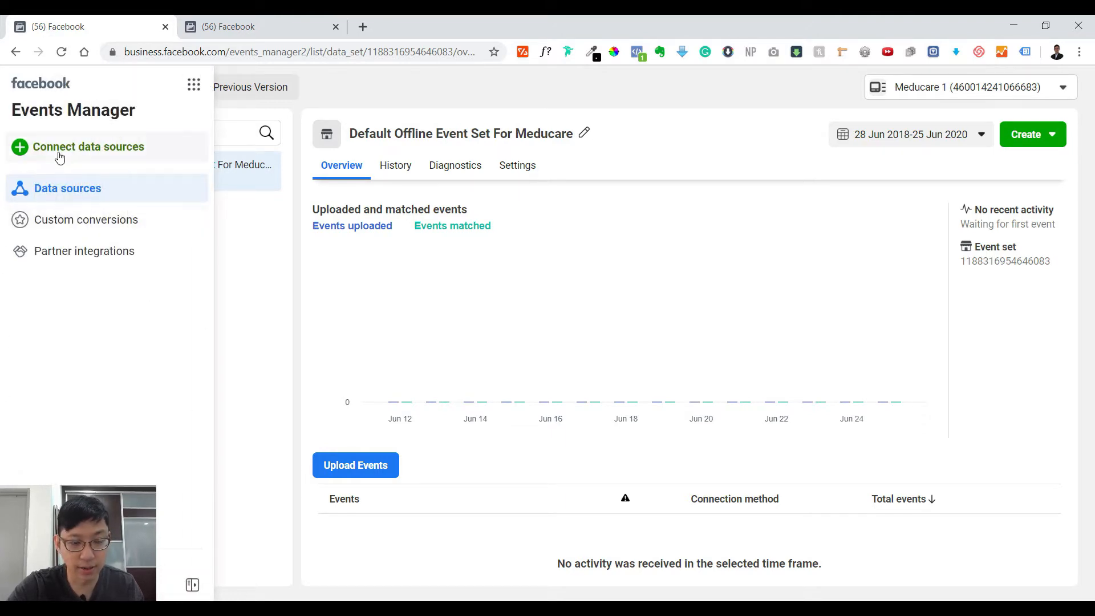
click(62, 152)
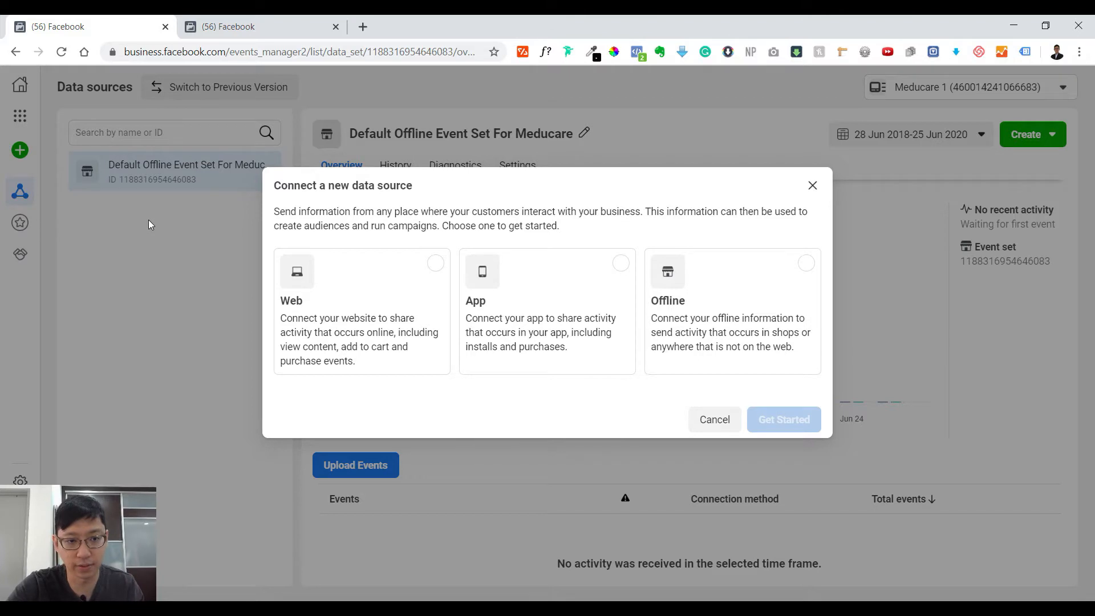
click(313, 277)
click(783, 420)
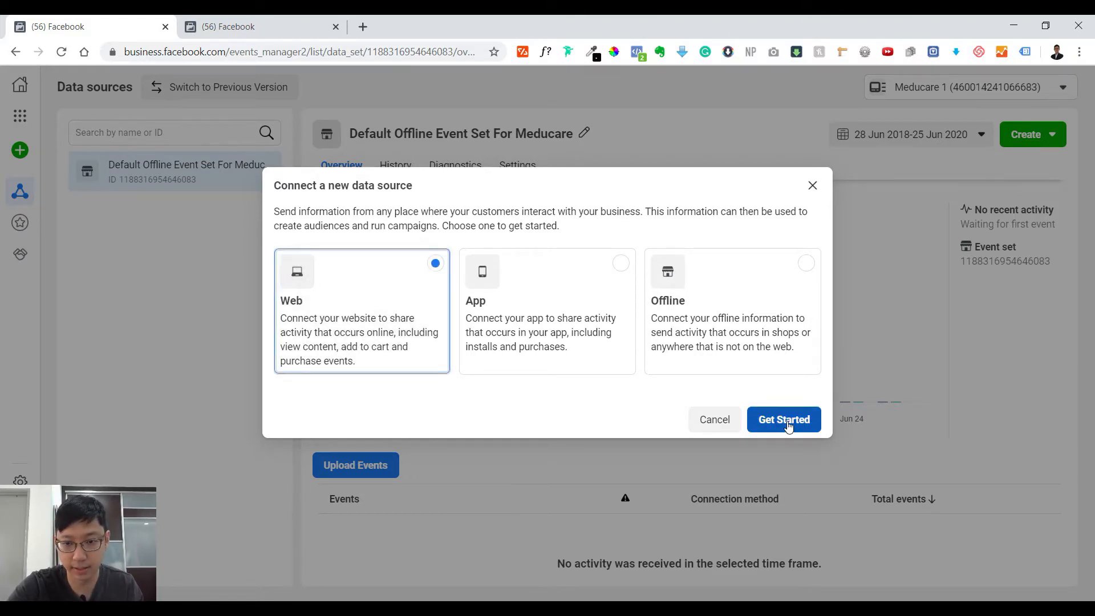
click(592, 289)
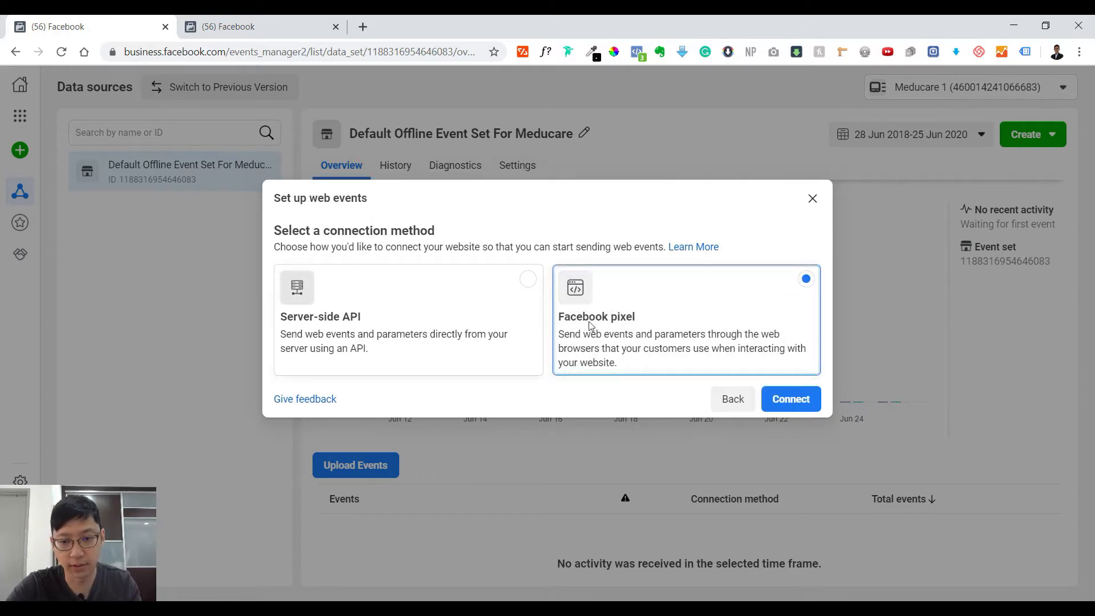
click(790, 399)
Name the pixel "Meducare 1 Pixel" and create it without entering a website URL.
click(408, 303)
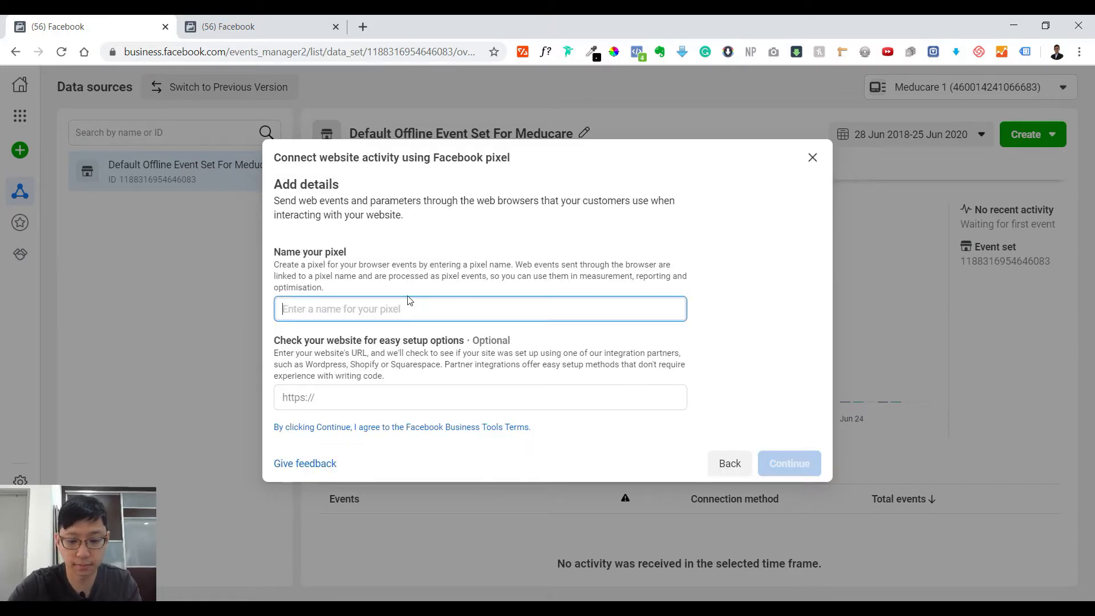
text(Meducare 1)
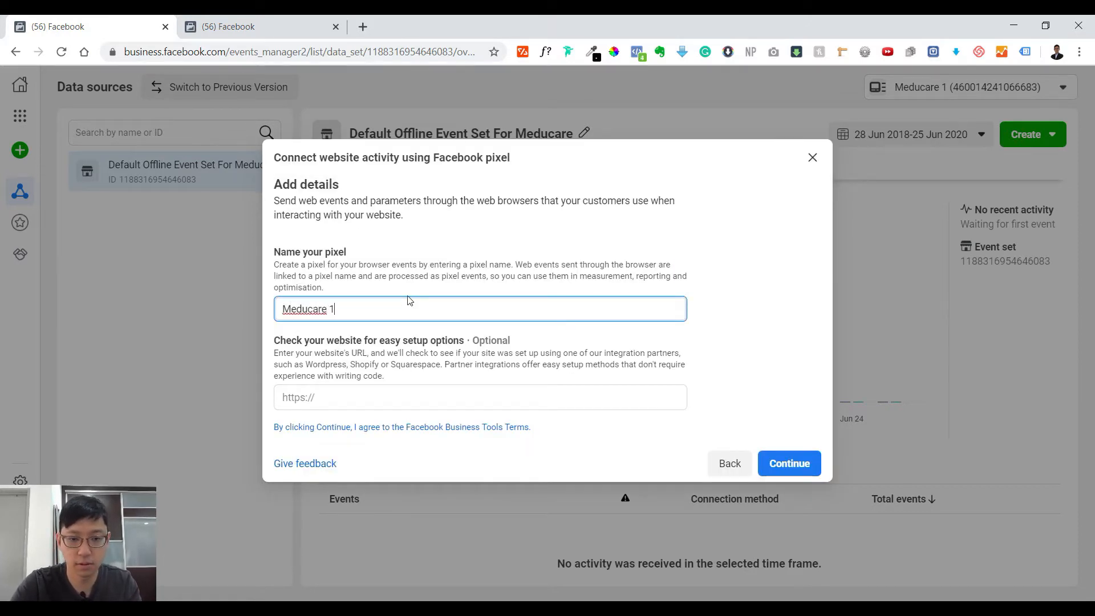
text( Pixel)
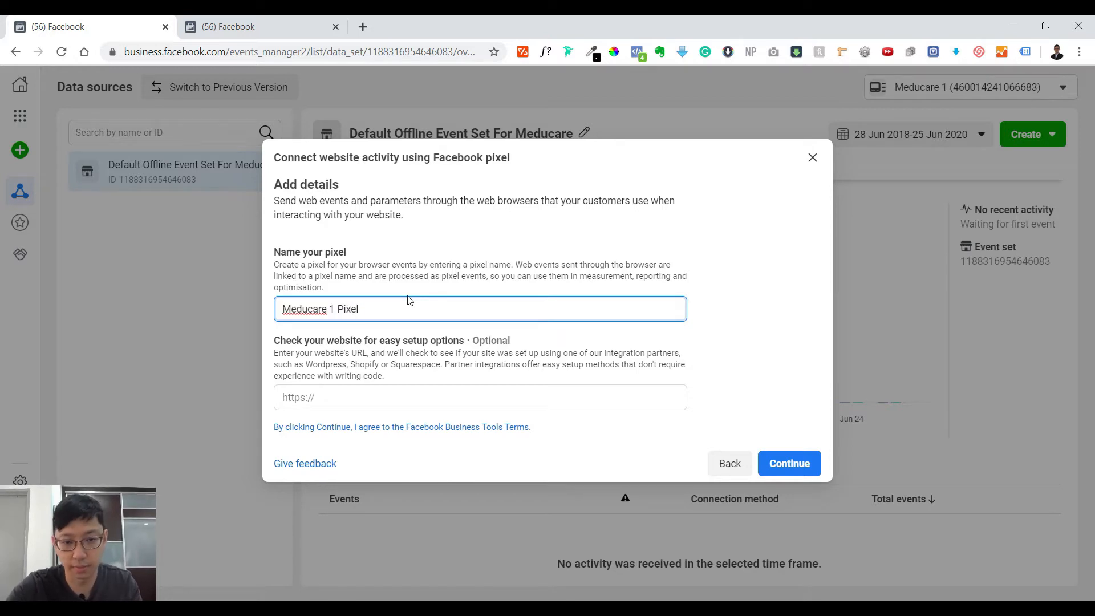
key(ctrl+a)
click(787, 462)
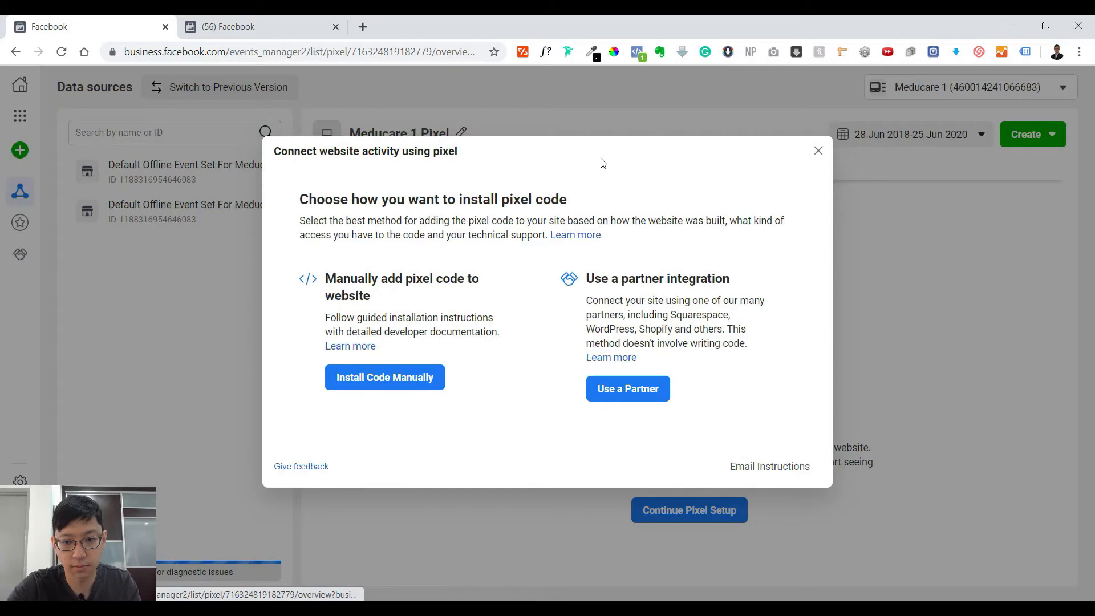
Copy the new pixel's base code for manual installation, continue to the Event Setup Tool, and cancel it.
click(413, 383)
click(378, 416)
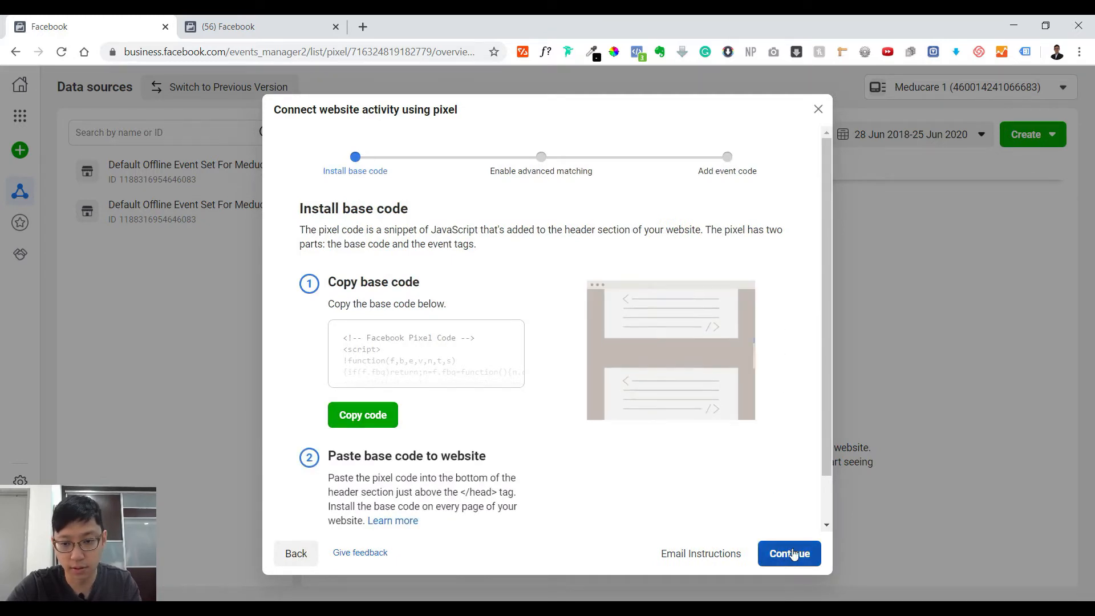
click(777, 547)
click(789, 421)
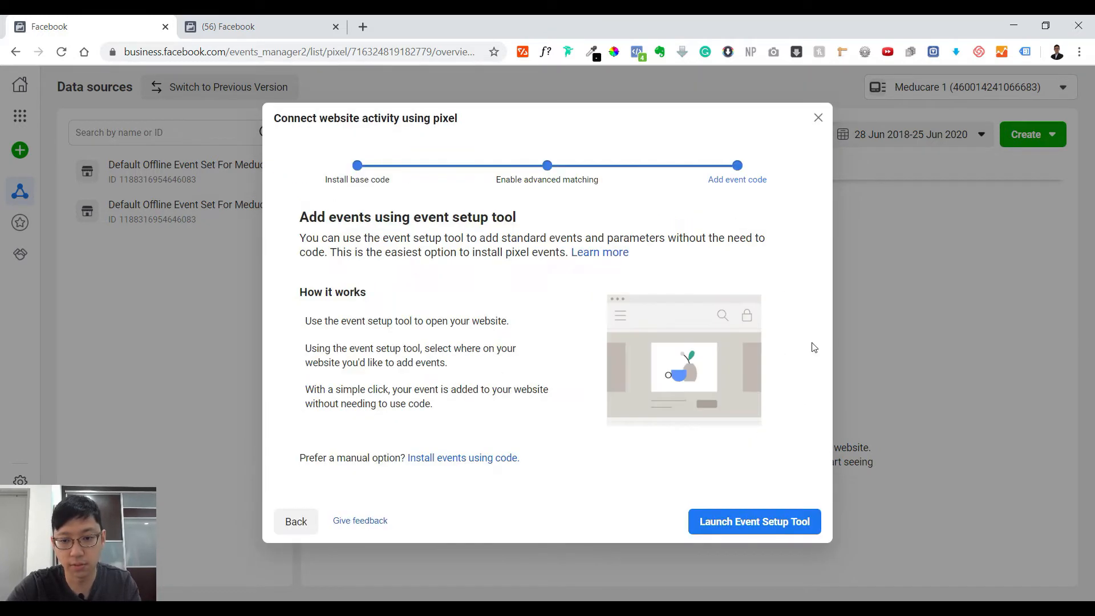
click(795, 521)
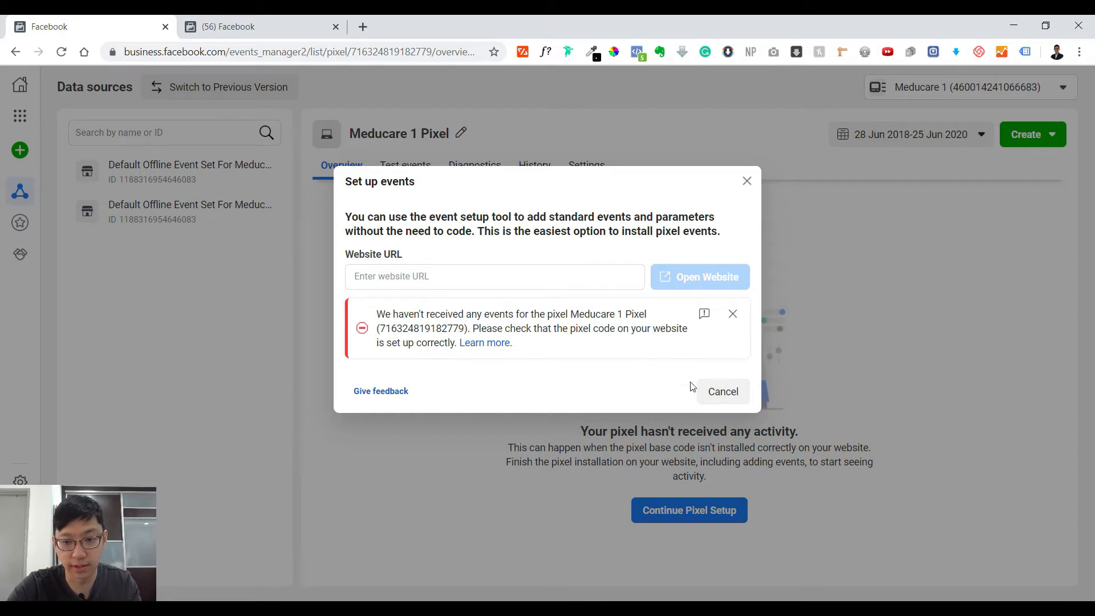
click(722, 391)
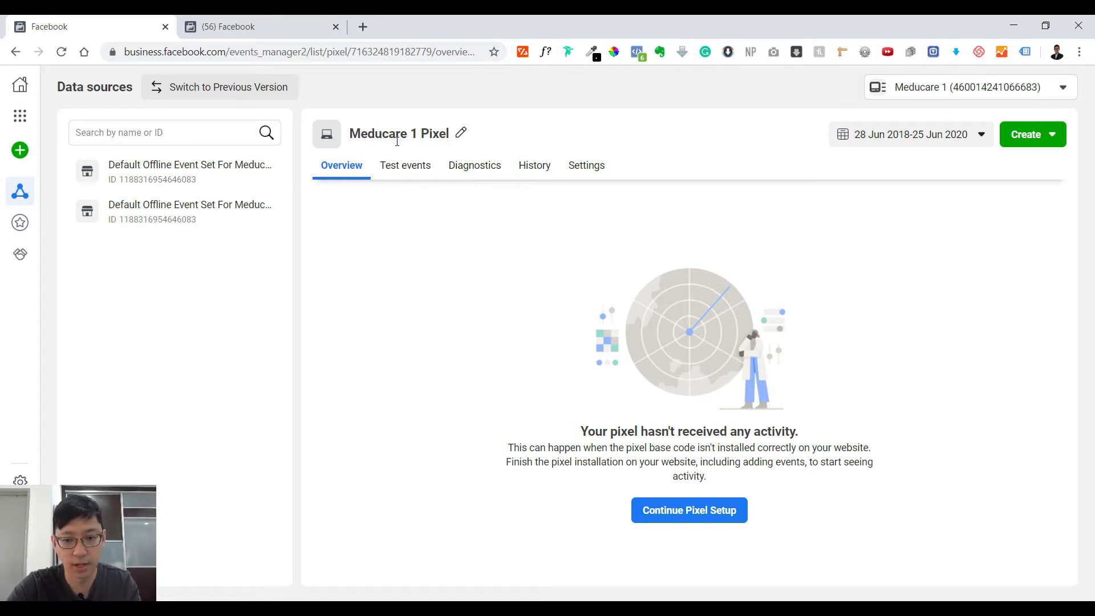
Review the installation options by continuing the pixel setup, close them, and reload the pixel's page.
click(717, 509)
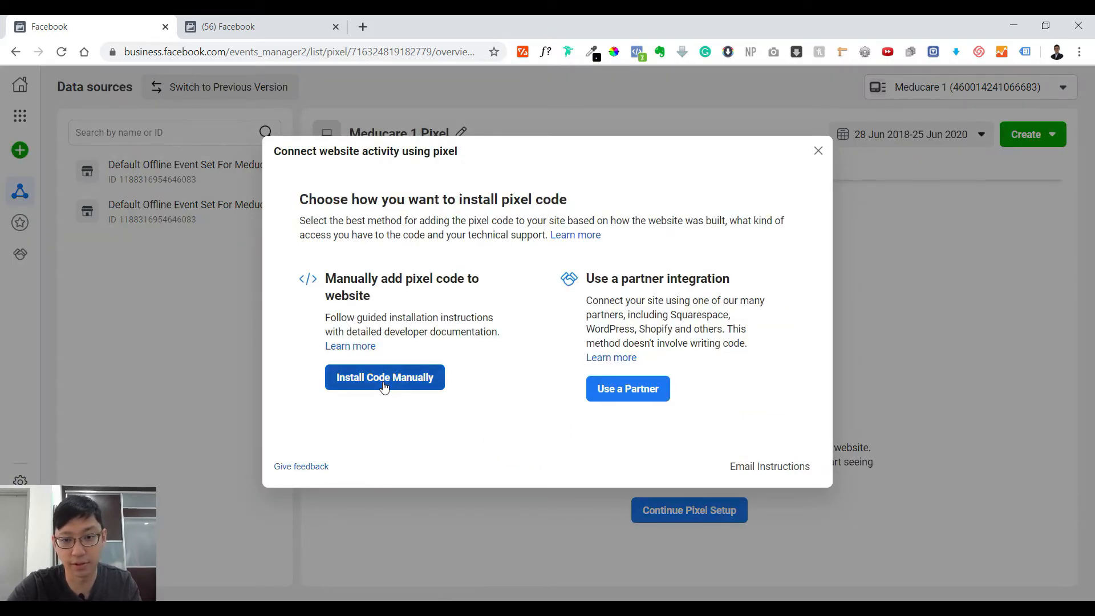
click(818, 151)
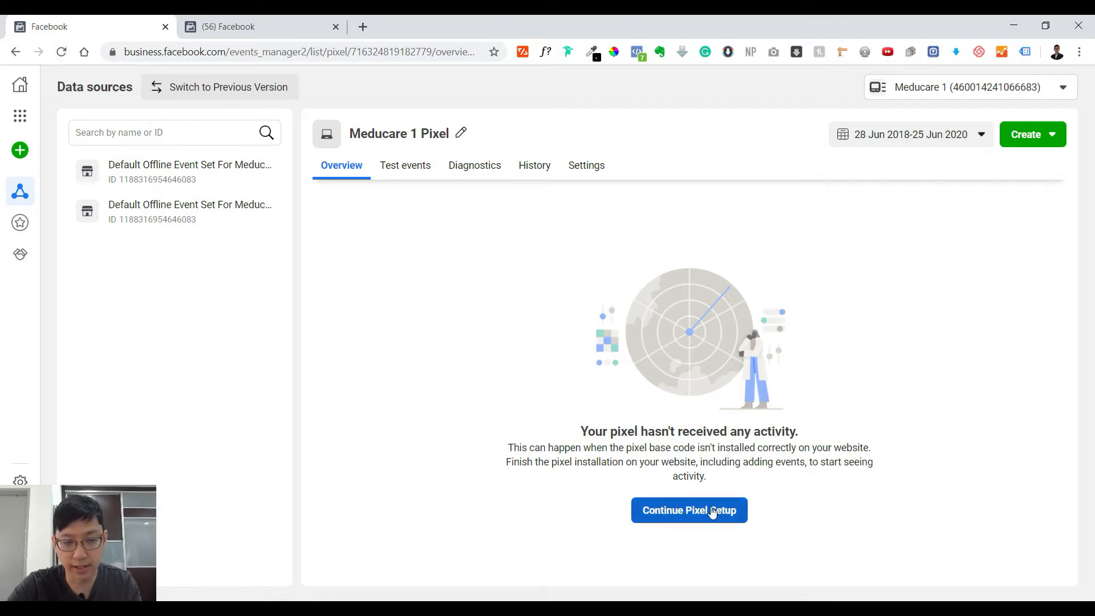
click(61, 52)
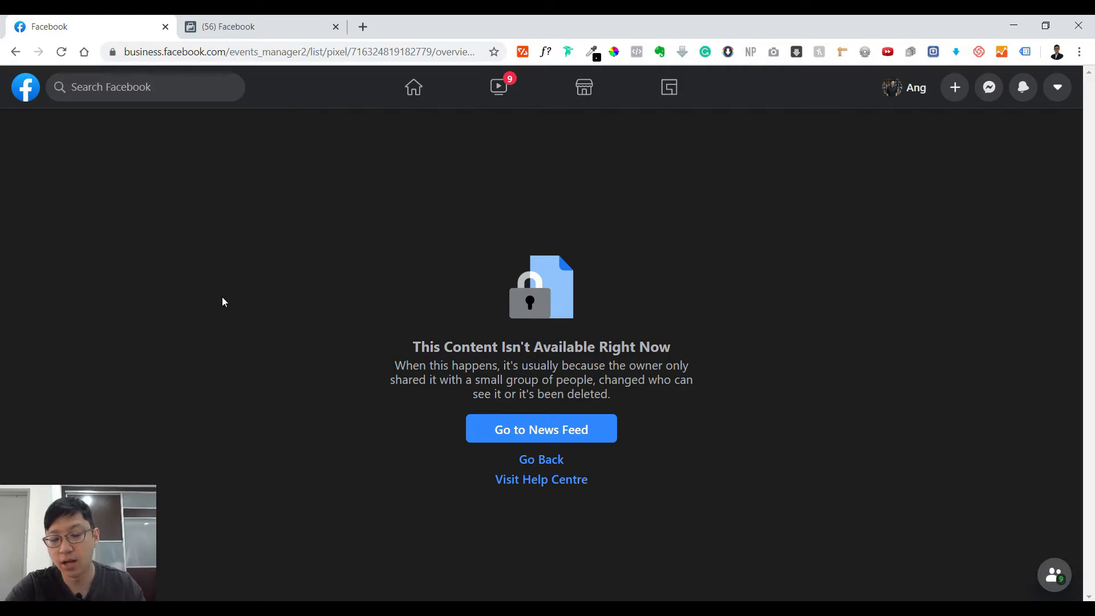
Examine the Facebook pixel creation form for Meducare 1 in the previous version and close it without creating a pixel.
click(280, 22)
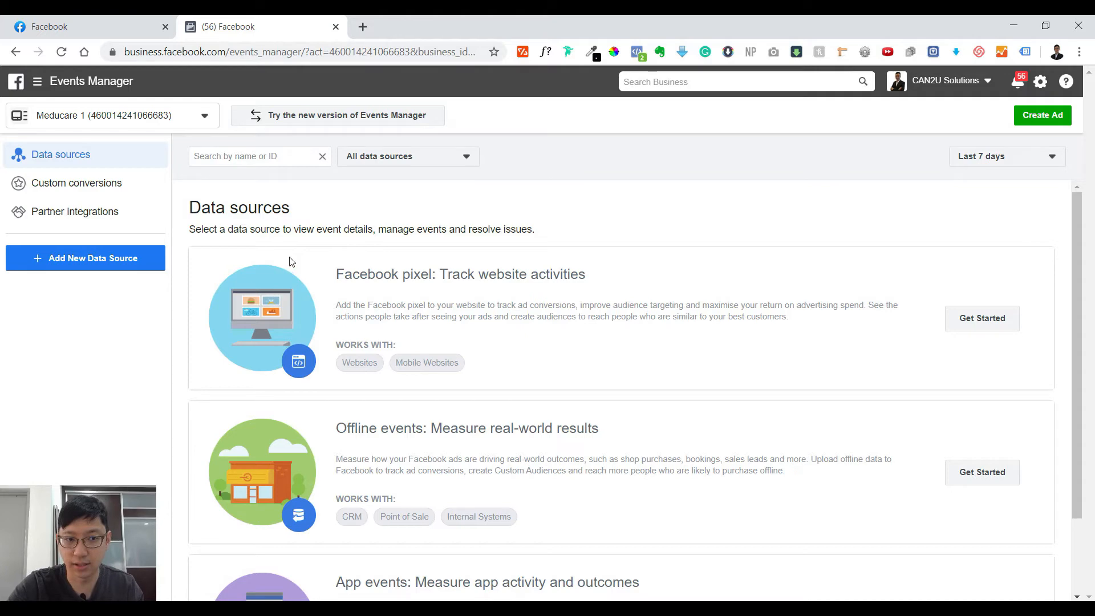
click(1004, 320)
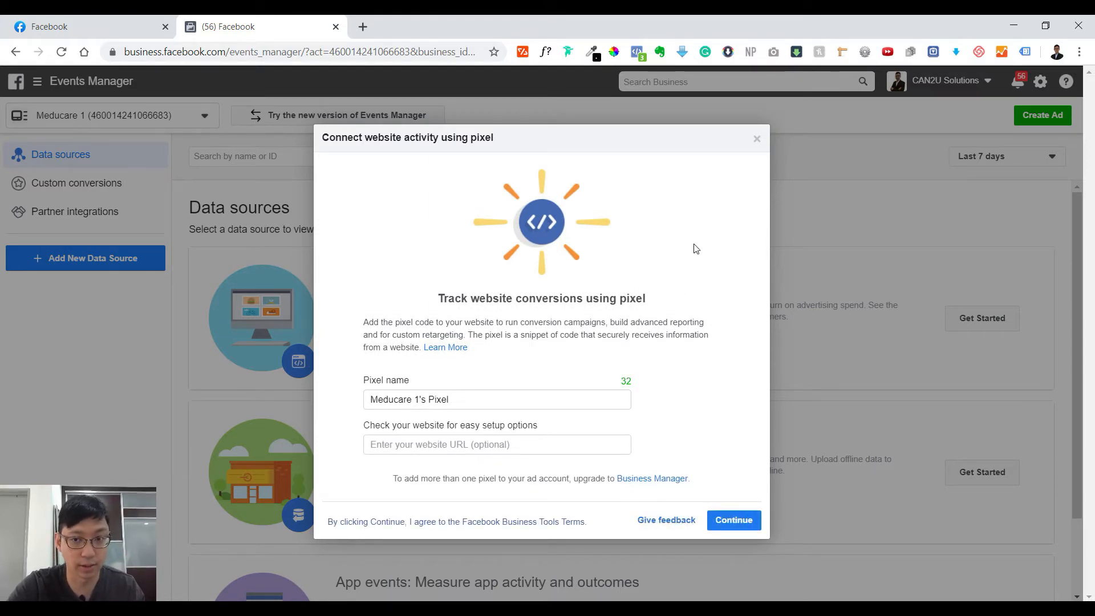
click(757, 139)
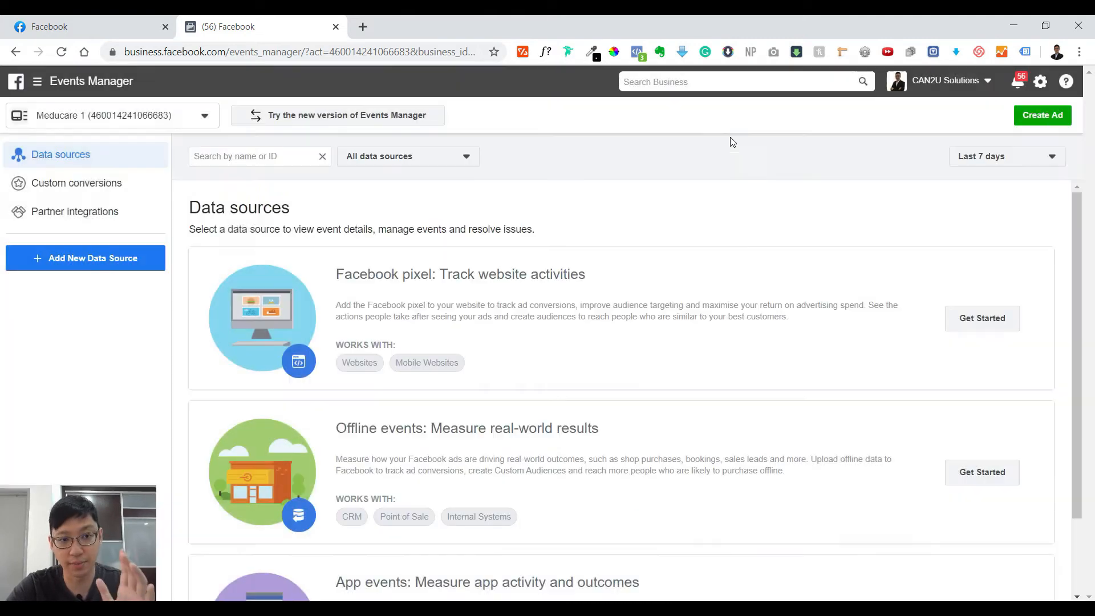
Switch the previous-version page to the new Events Manager and check the Meducare 1 data sources against the other browser tab.
click(358, 121)
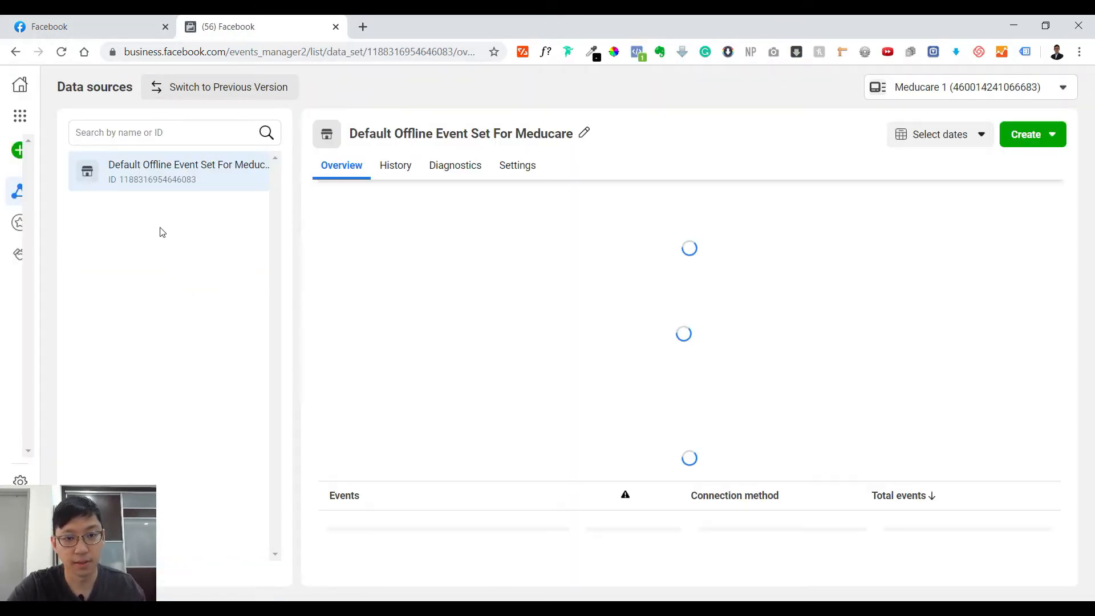
click(109, 25)
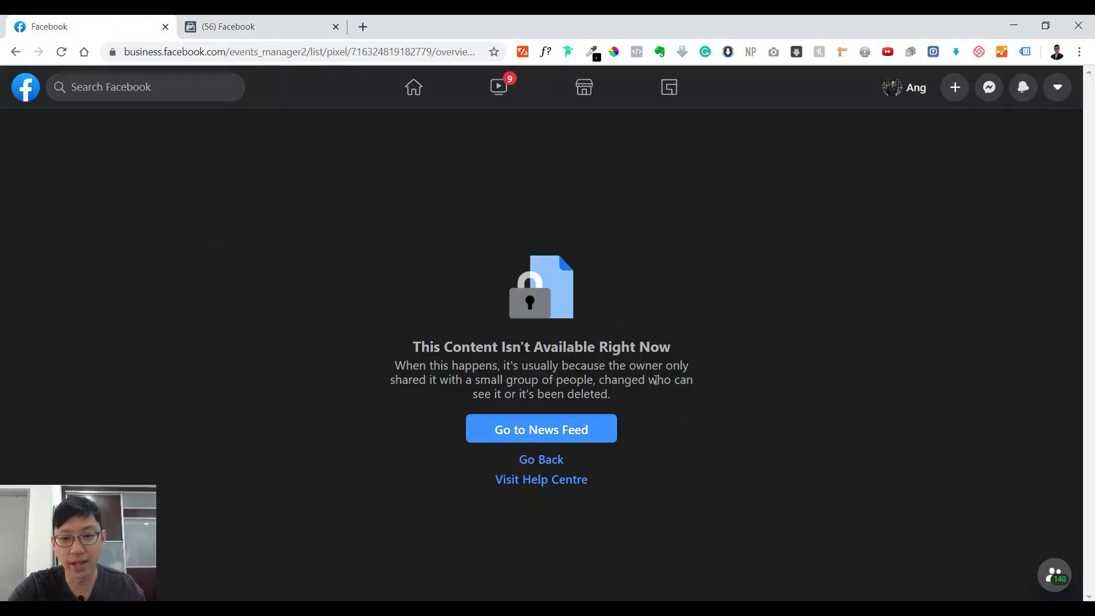
click(263, 21)
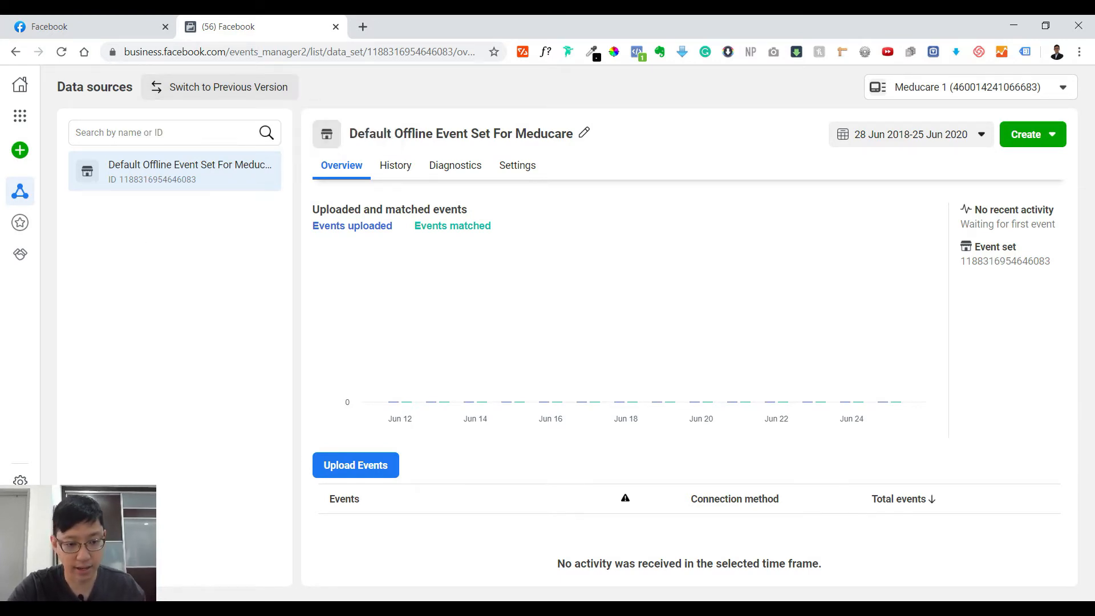
key(ctrl+a)
click(235, 396)
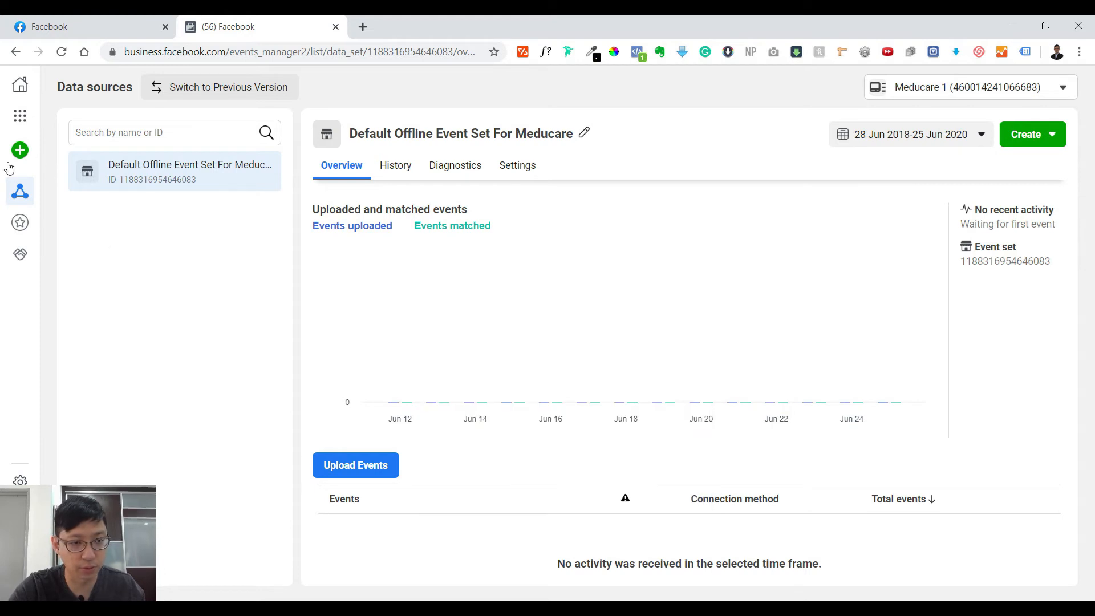
mouse_move(23, 159)
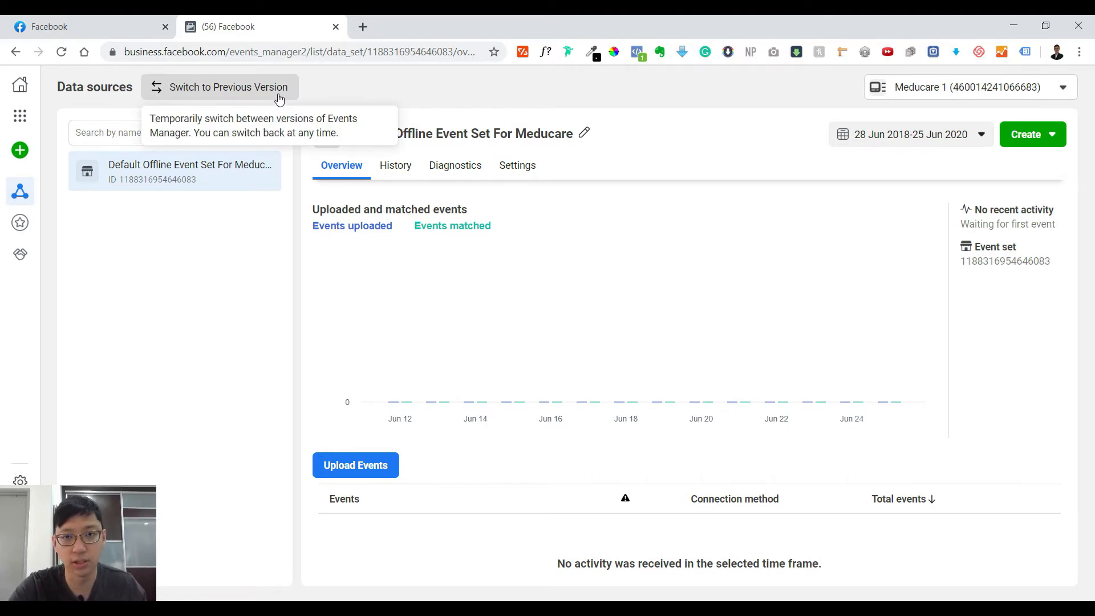
Copy the address of the working data sources page and load it in the tab showing the unavailable content.
click(273, 52)
key(ctrl+c)
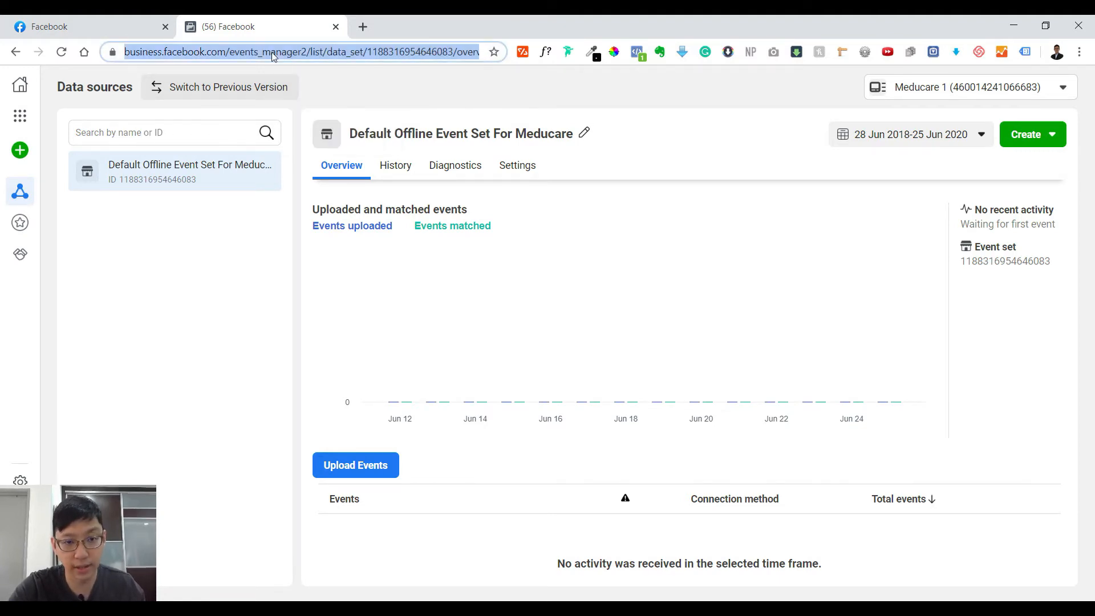
click(113, 20)
click(139, 51)
key(ctrl+v)
key(Return)
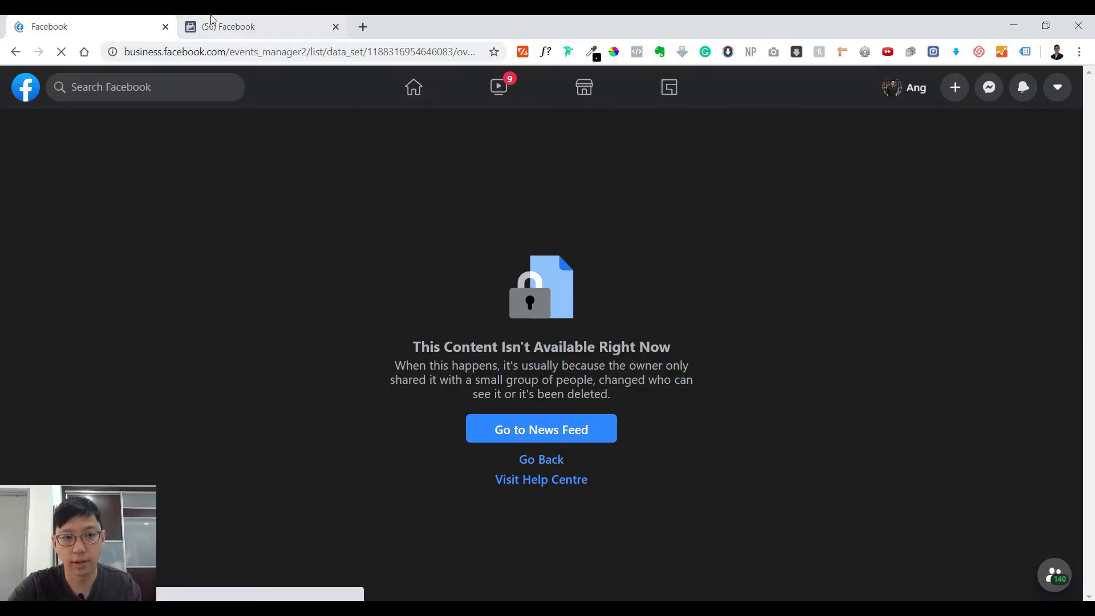
Switch the reloaded tab to the previous version of Events Manager and compare it with the new version.
click(245, 20)
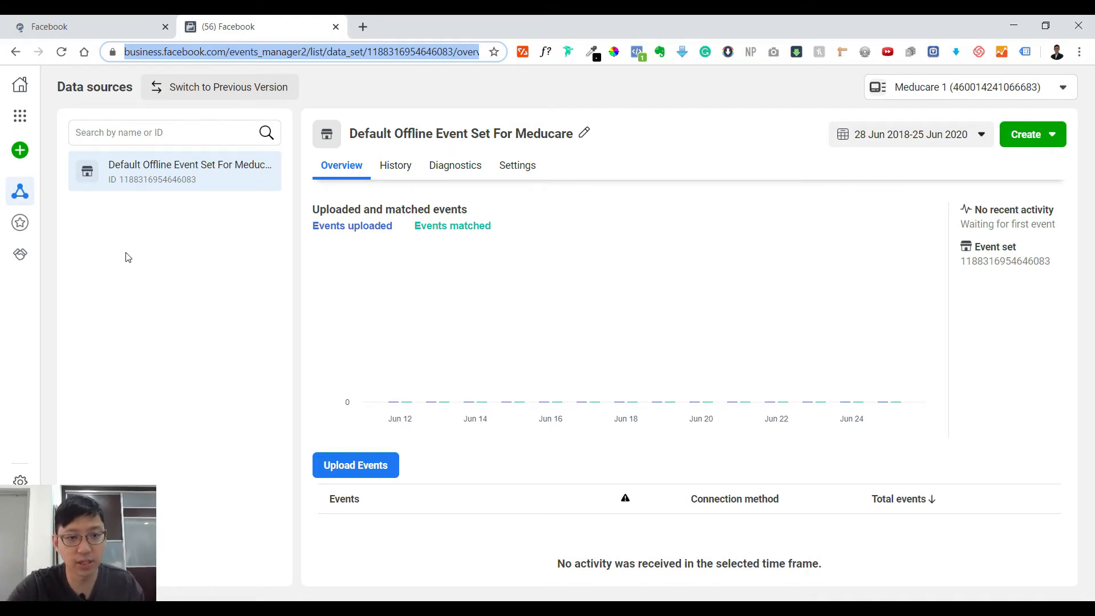
click(155, 20)
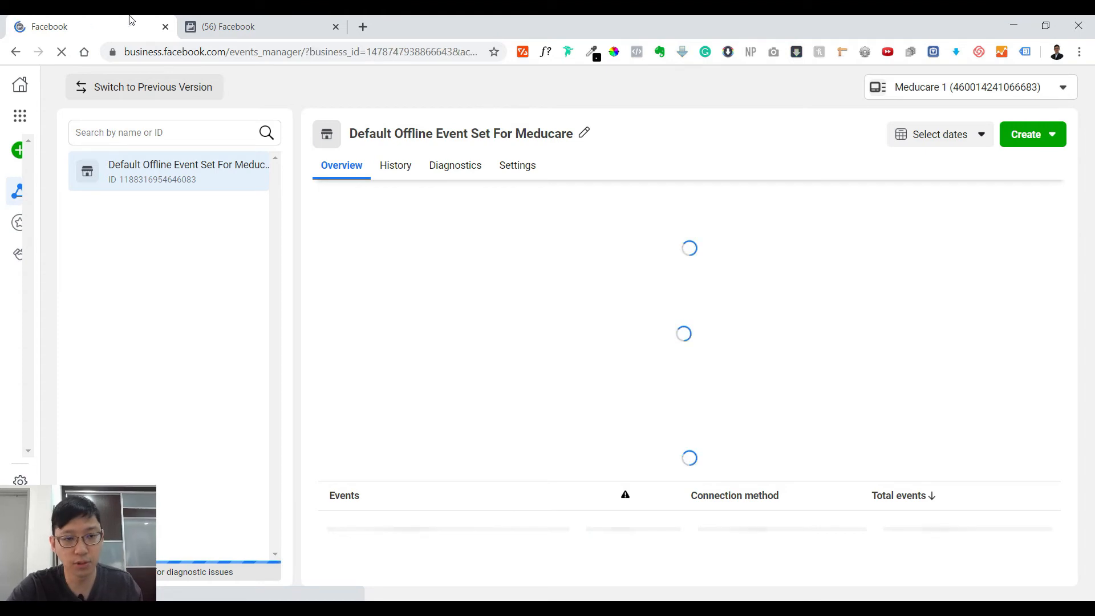
click(250, 26)
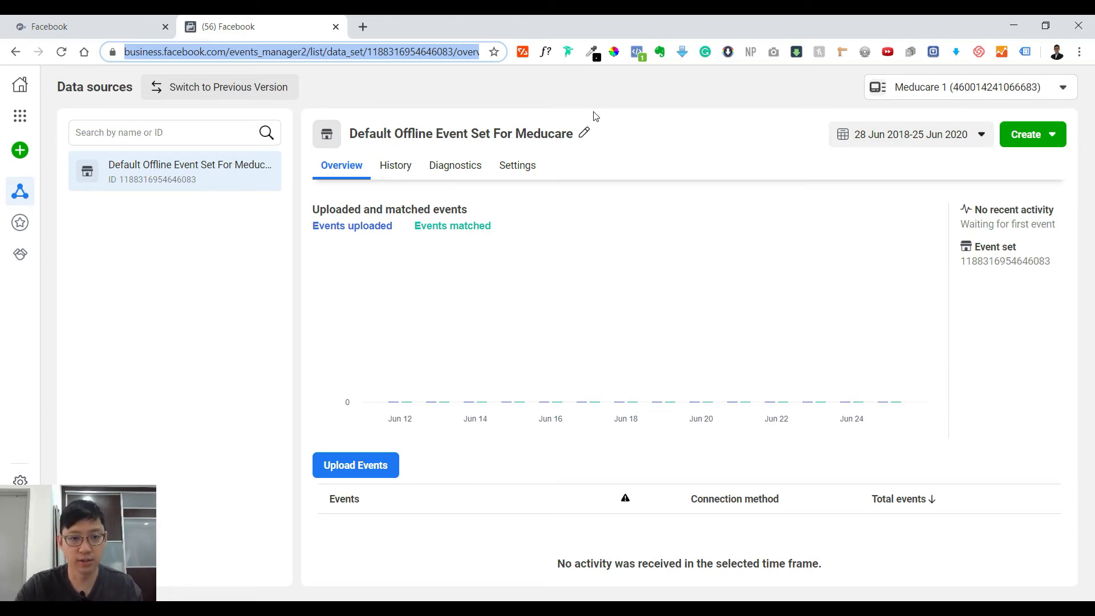
click(81, 23)
click(221, 23)
click(57, 26)
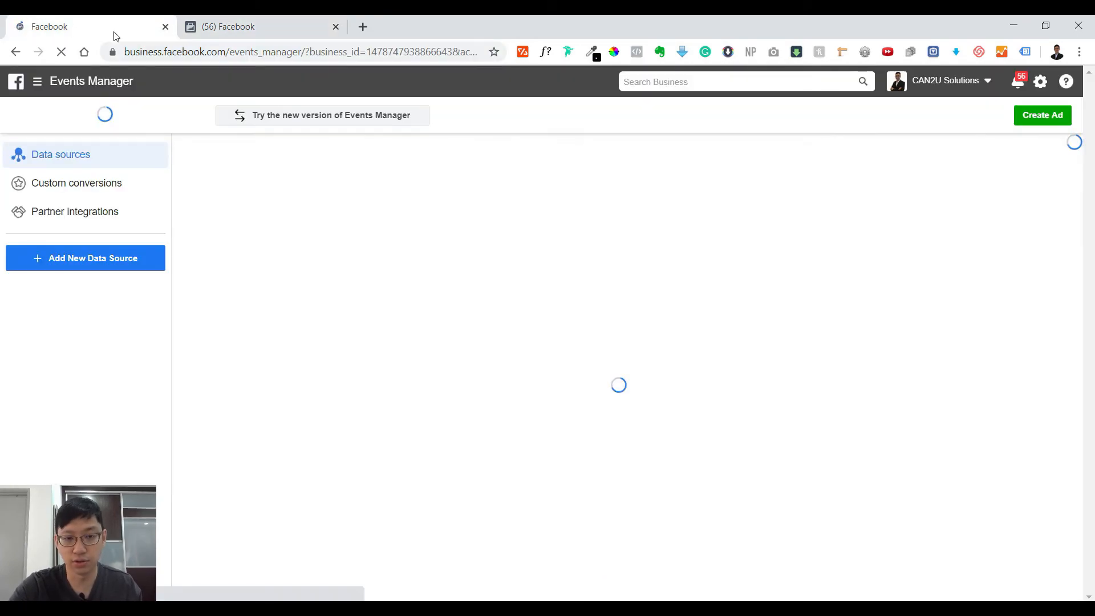